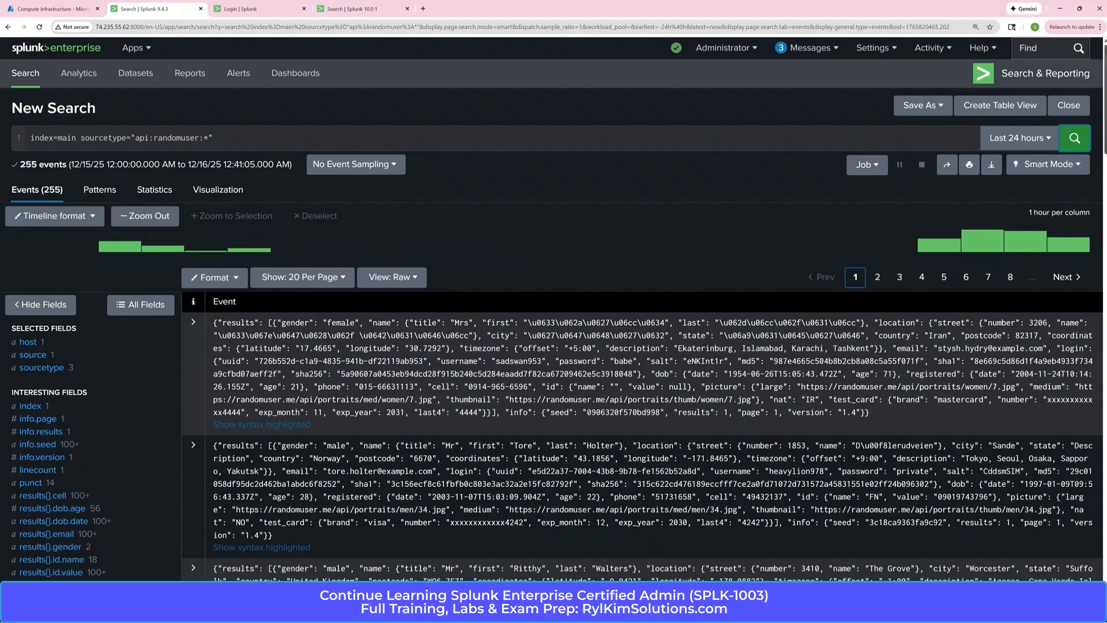
Open the details of the results{}.location.postcode field, copy its full name and close the details
left_click_drag(1104, 121, 1104, 151)
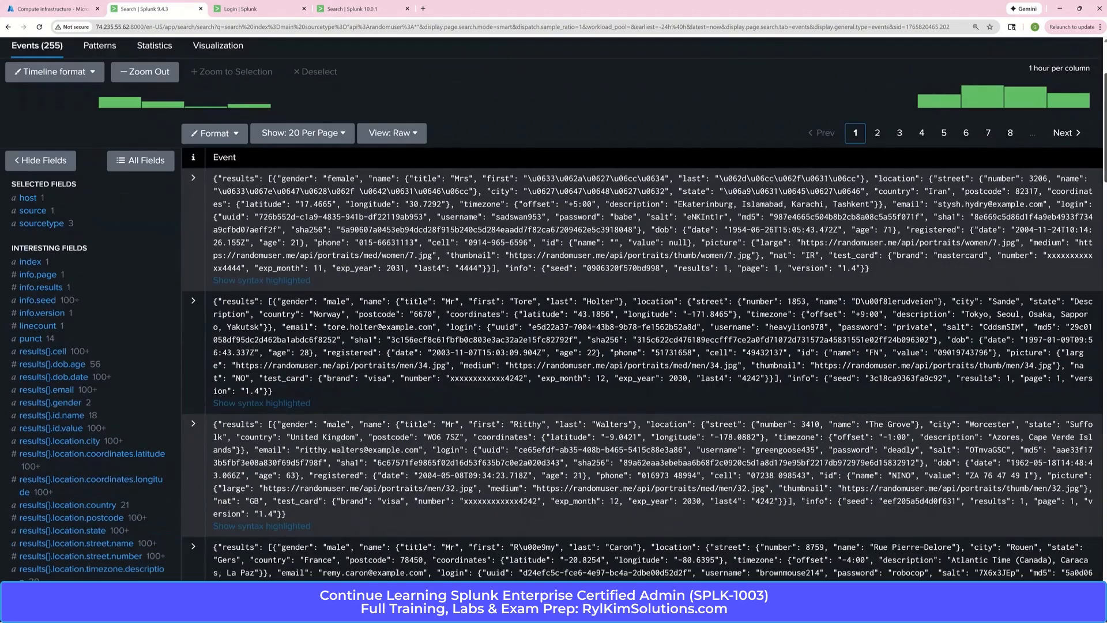
left_click(107, 520)
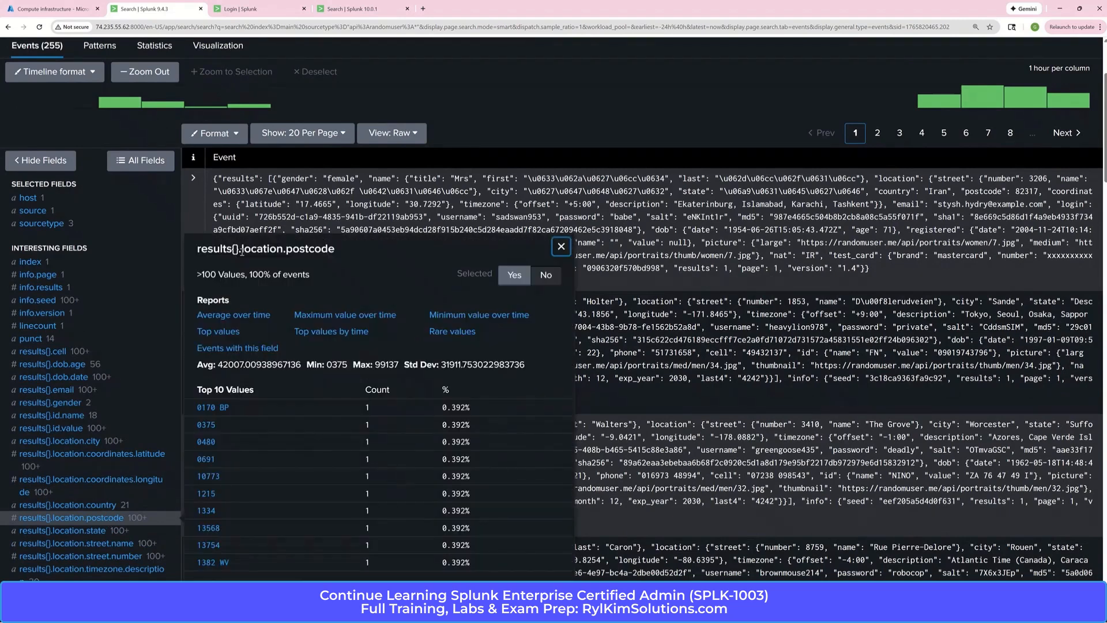
left_click_drag(337, 250, 200, 248)
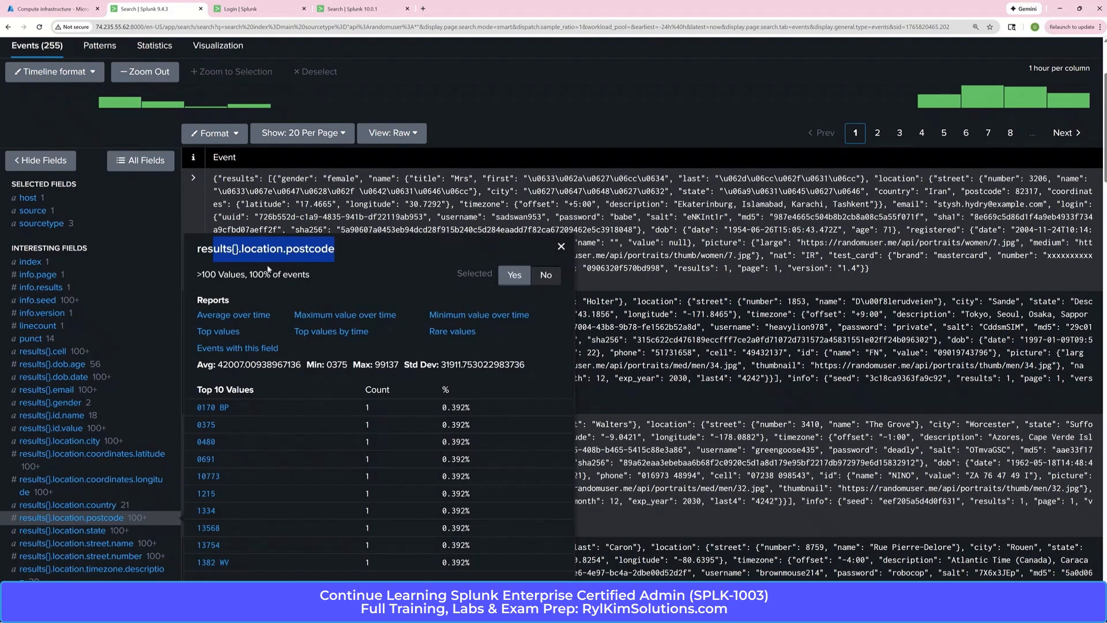
left_click(203, 249)
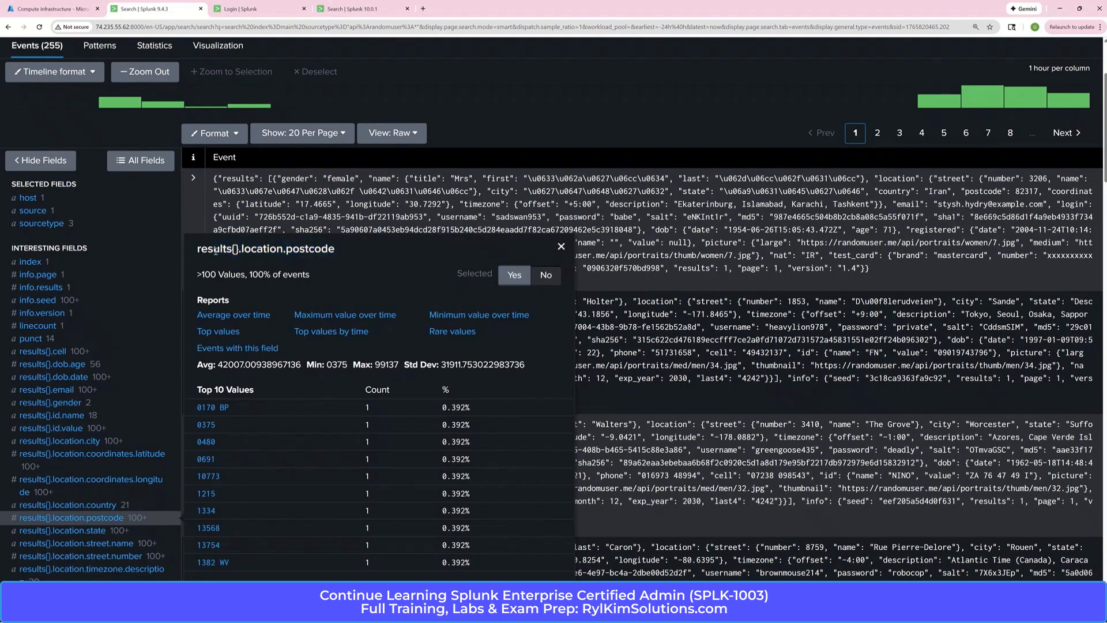
left_click_drag(198, 249, 351, 255)
right_click(320, 252)
left_click(334, 261)
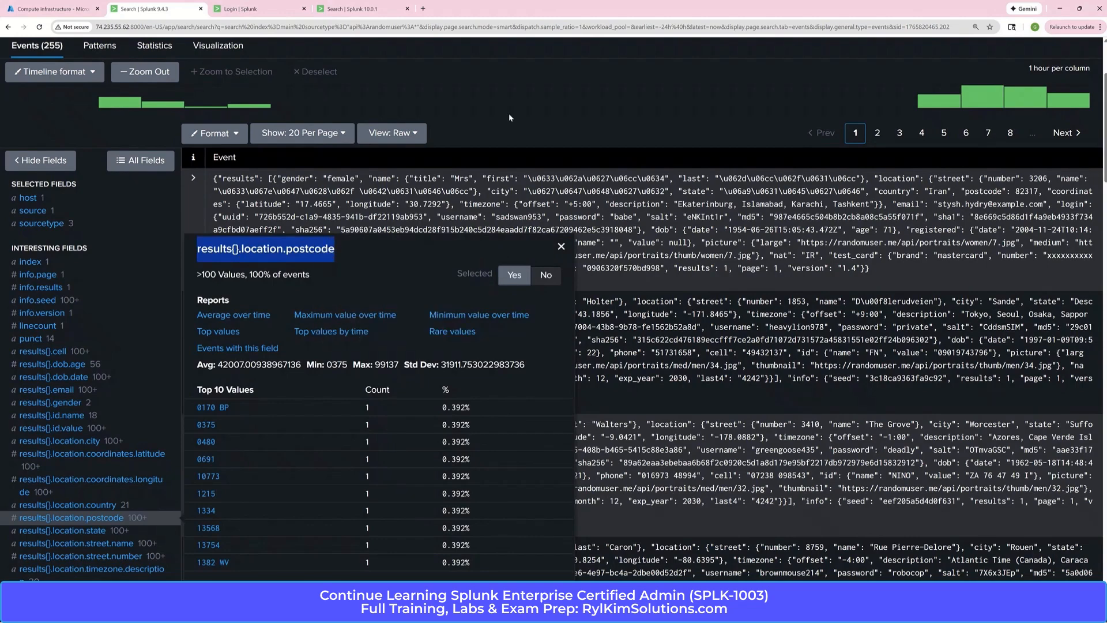
left_click(509, 113)
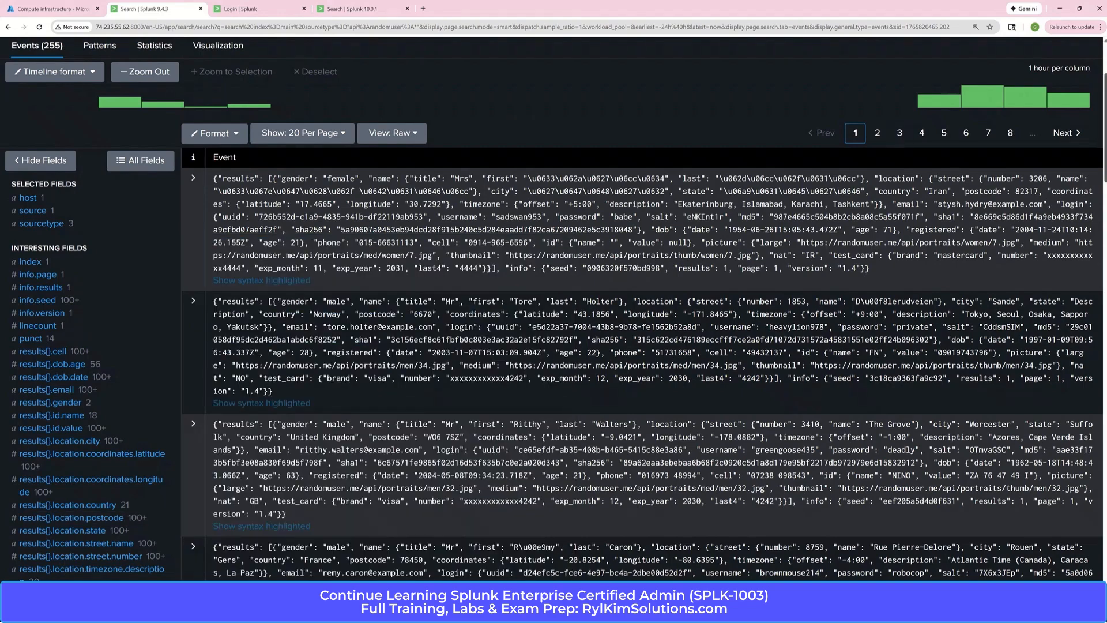
Add the line "| top limit=0 results{}.location.postcode" to the search and run it
scroll(554, 311, "up", 3)
left_click(261, 144)
key("shift+Return")
type("| top limit=0 results{}.location.postcode")
key("Return")
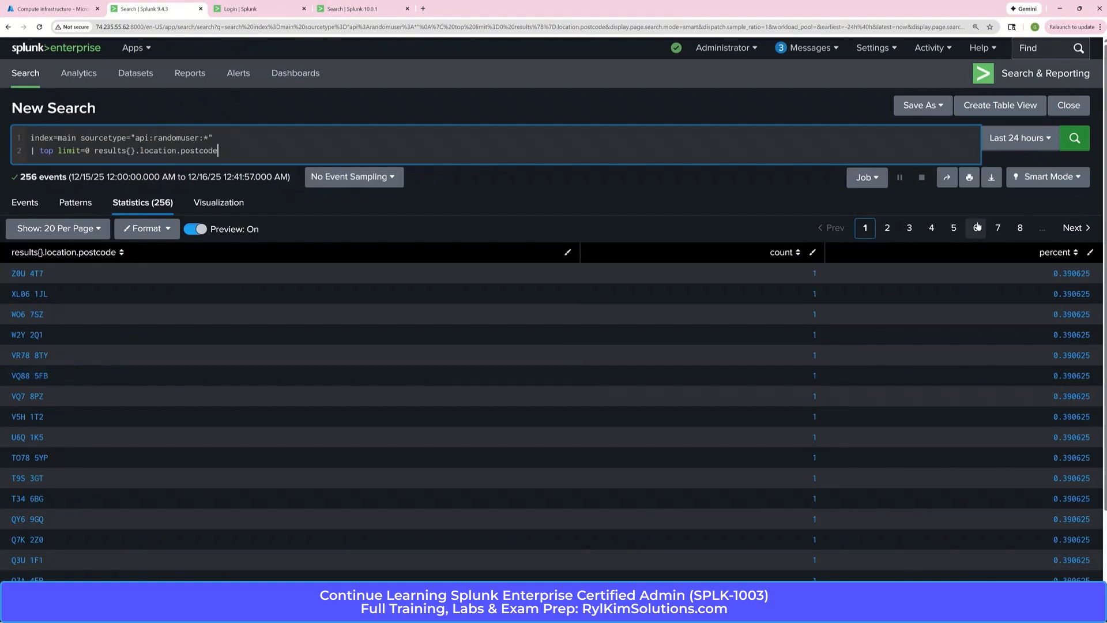
Examine the formats of the postcode values across the first three pages of statistics results
scroll(993, 219, "down", 2)
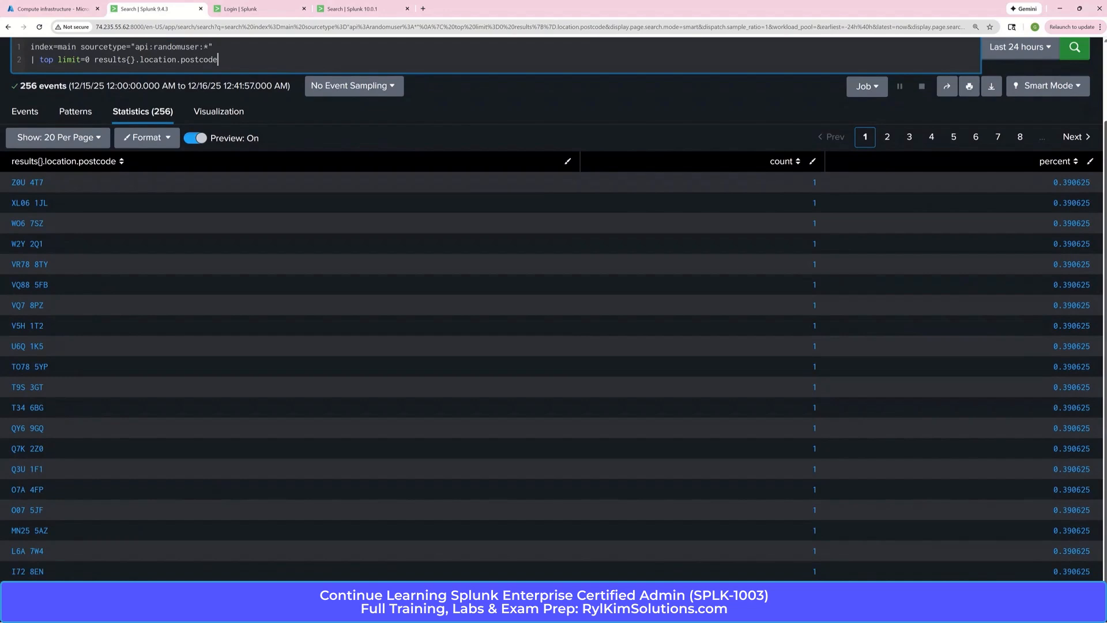
scroll(554, 308, "up", 1)
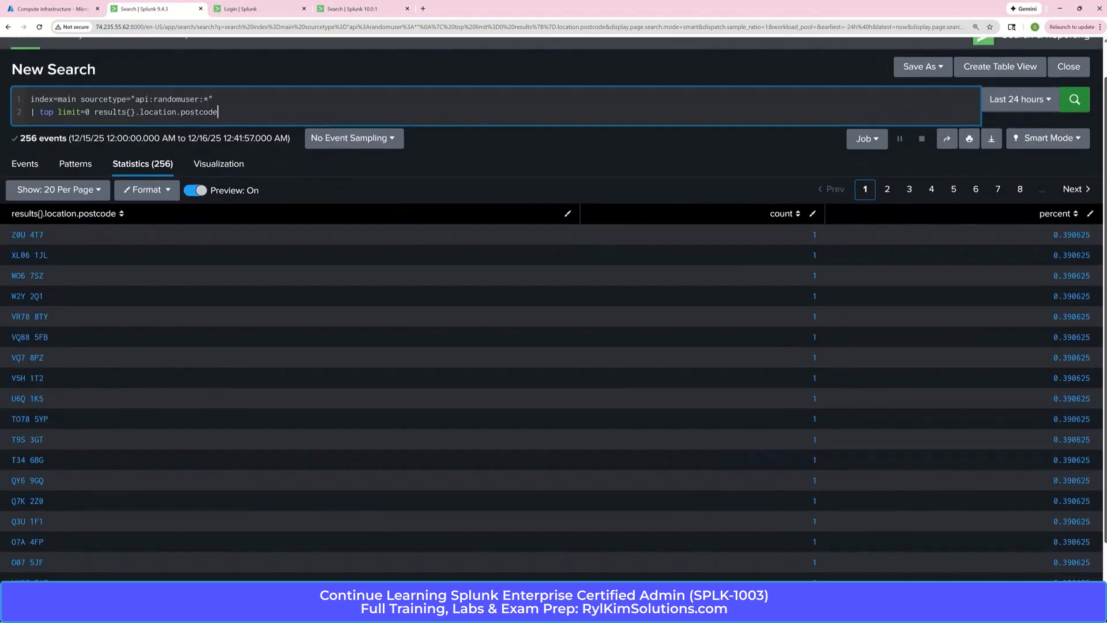
scroll(554, 305, "down", 1)
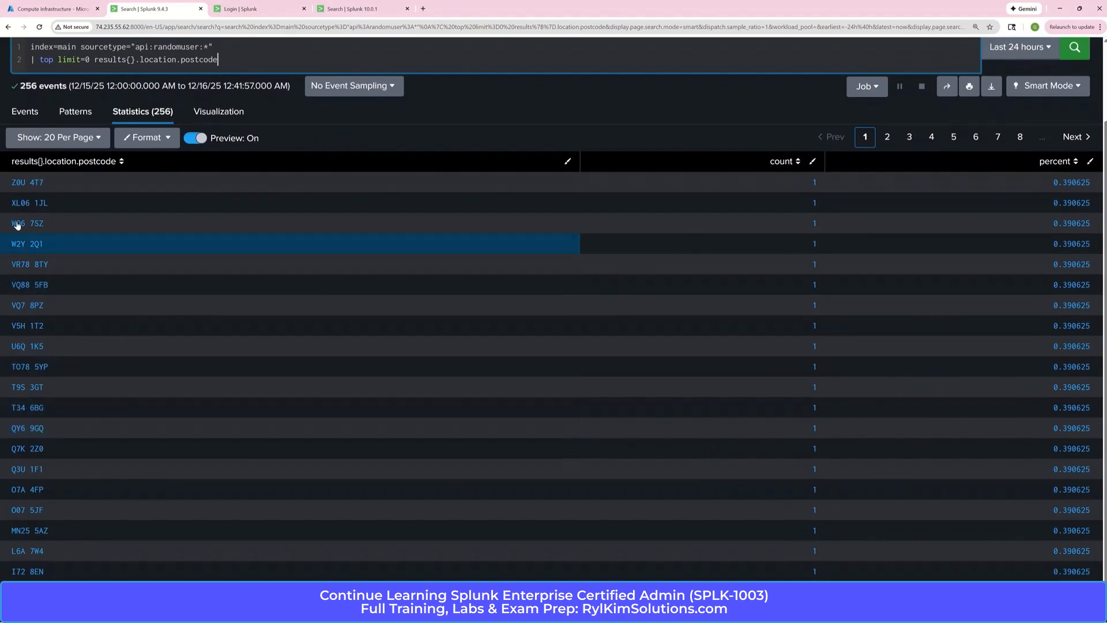
left_click(1072, 139)
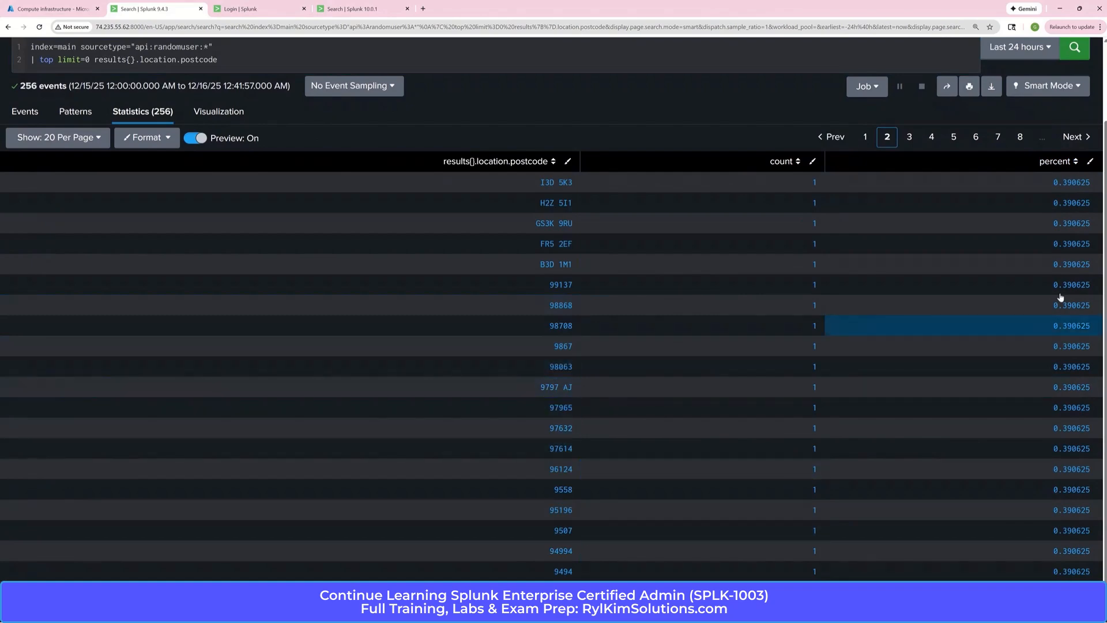
left_click(1074, 138)
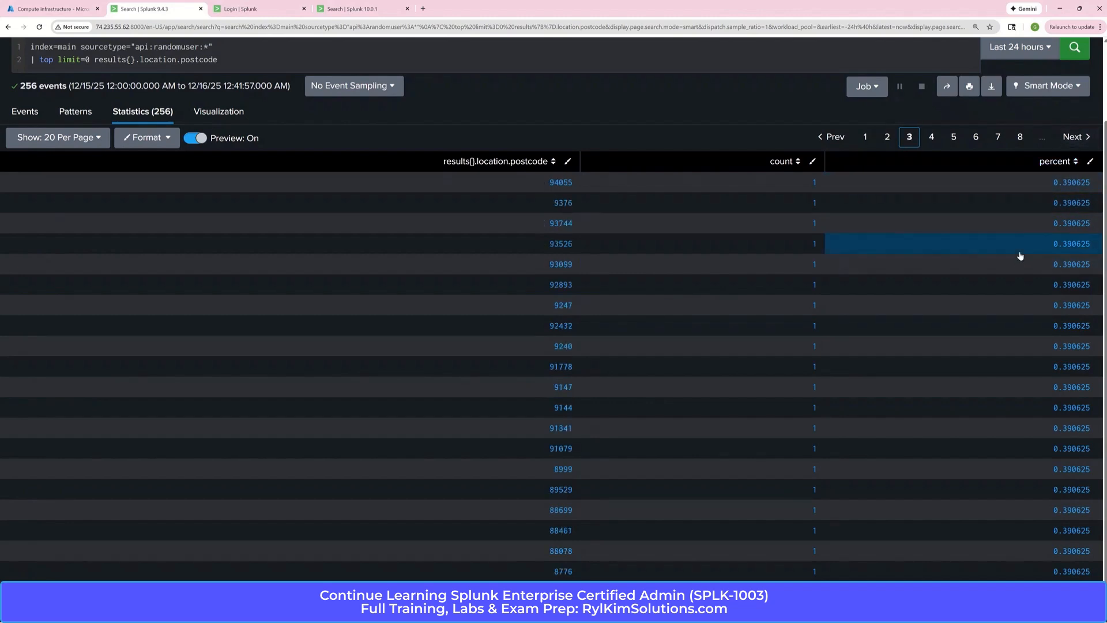
left_click(865, 137)
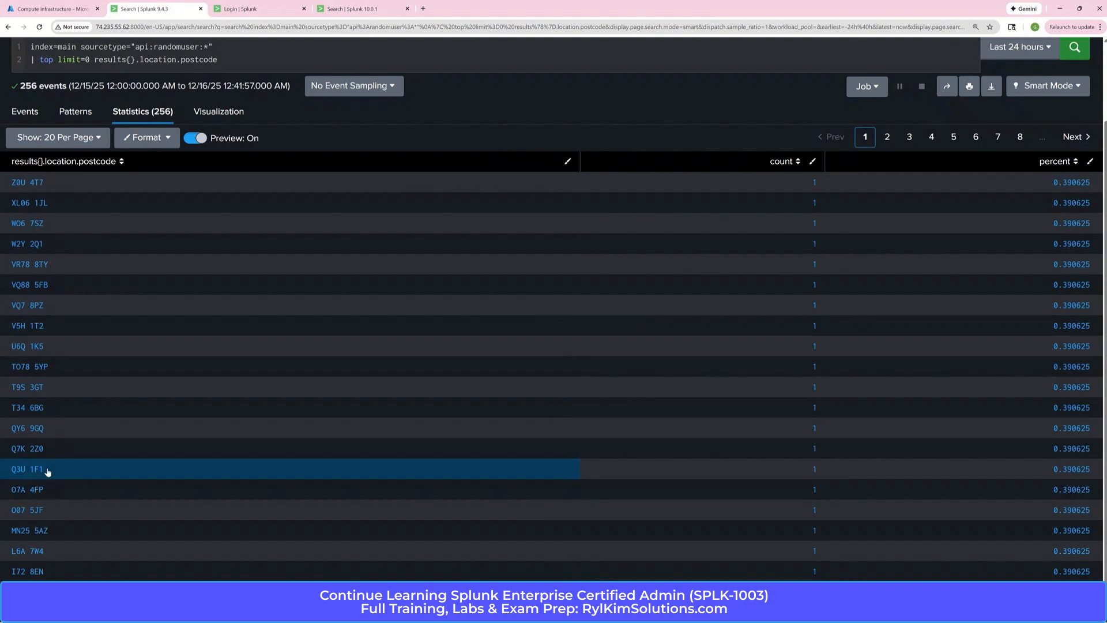
left_click(1074, 138)
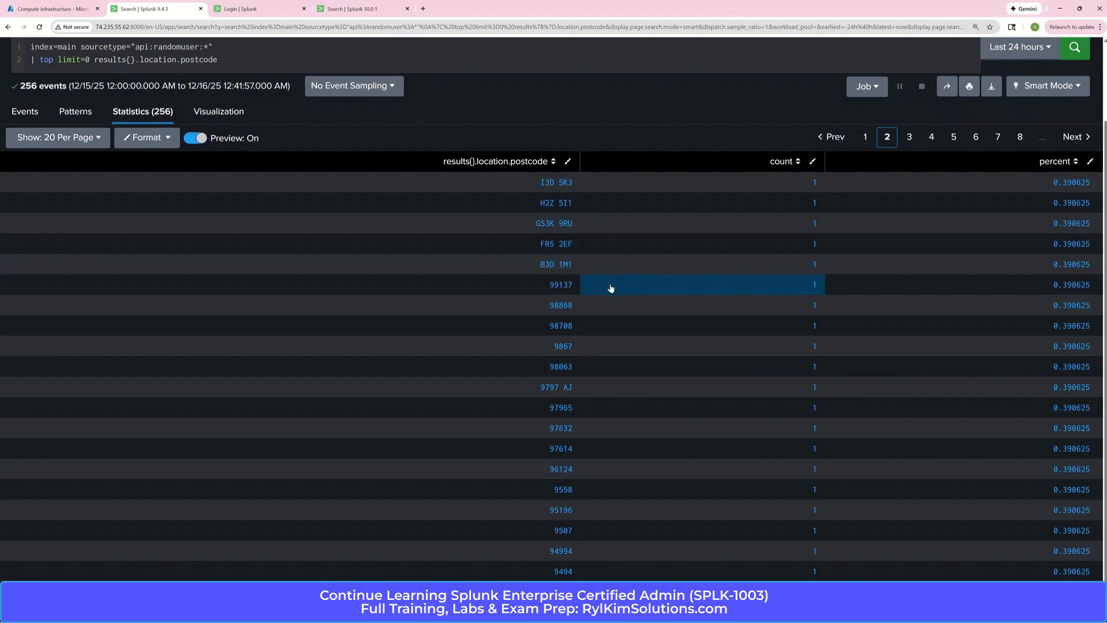
Comment out the top command line in the search by enclosing it in triple backticks
left_click_drag(1106, 130, 1106, 52)
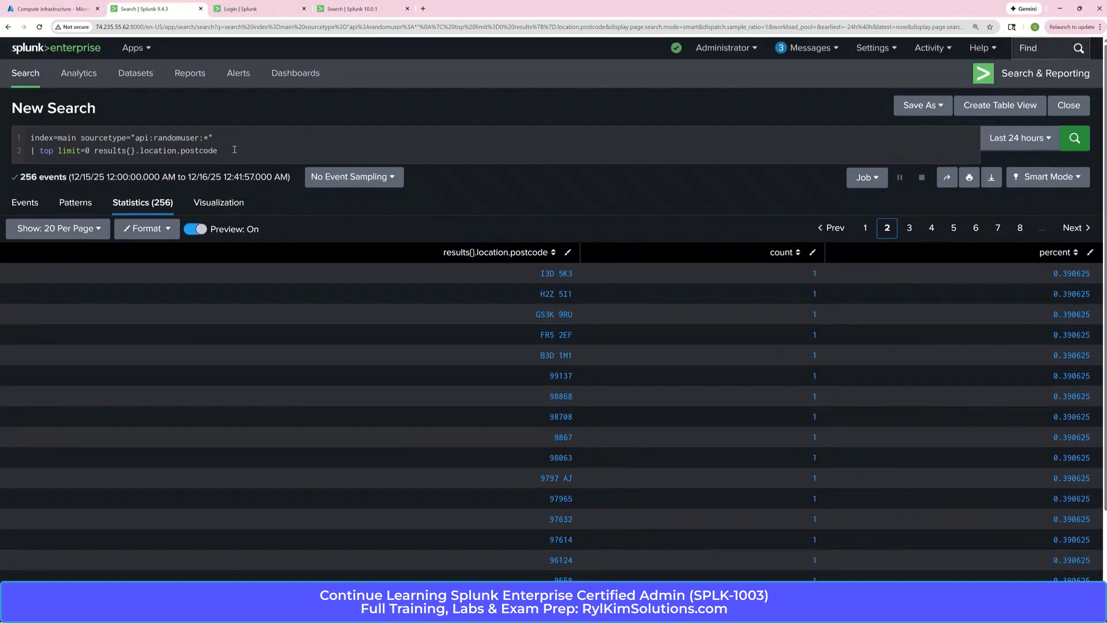
left_click(30, 150)
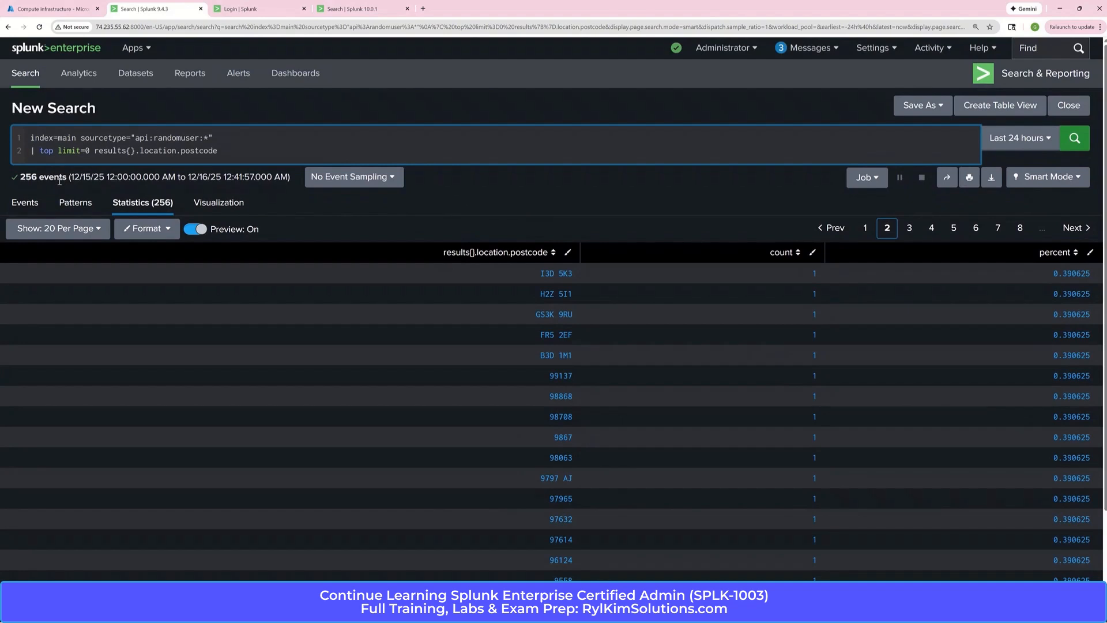
type("```")
left_click(284, 151)
type("``")
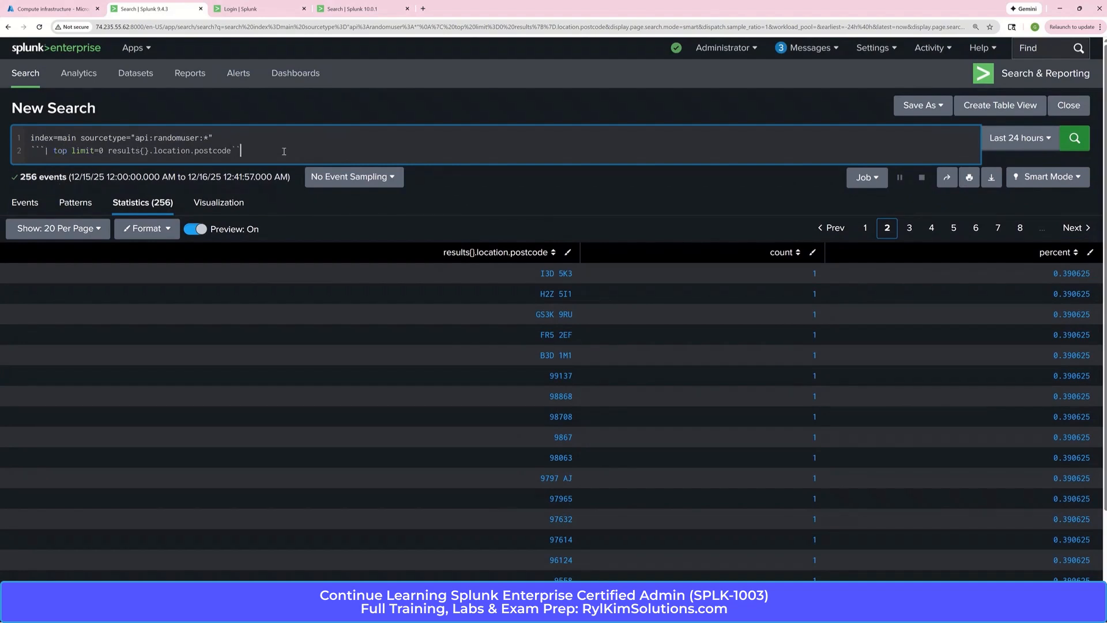
type("`")
Insert "| regex _raw="\"postcode\":\s+\"\b(?=\w*[A-Z]\w*)[A-Z0-9\s]+\b\""" above the commented line and run the search
left_click(226, 142)
type("|")
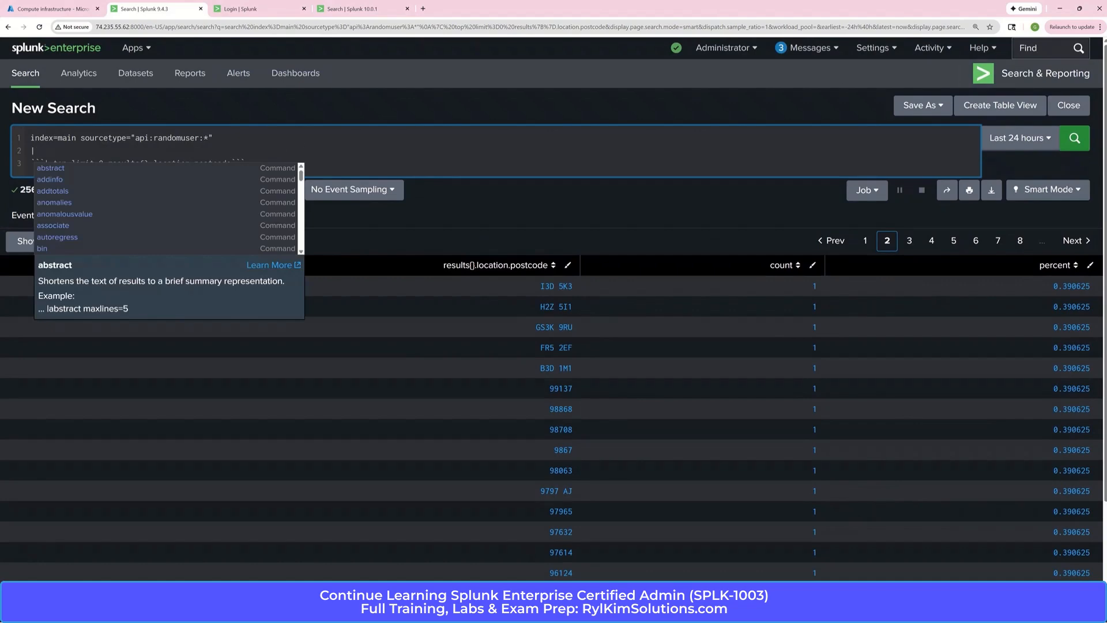
key("alt+Tab")
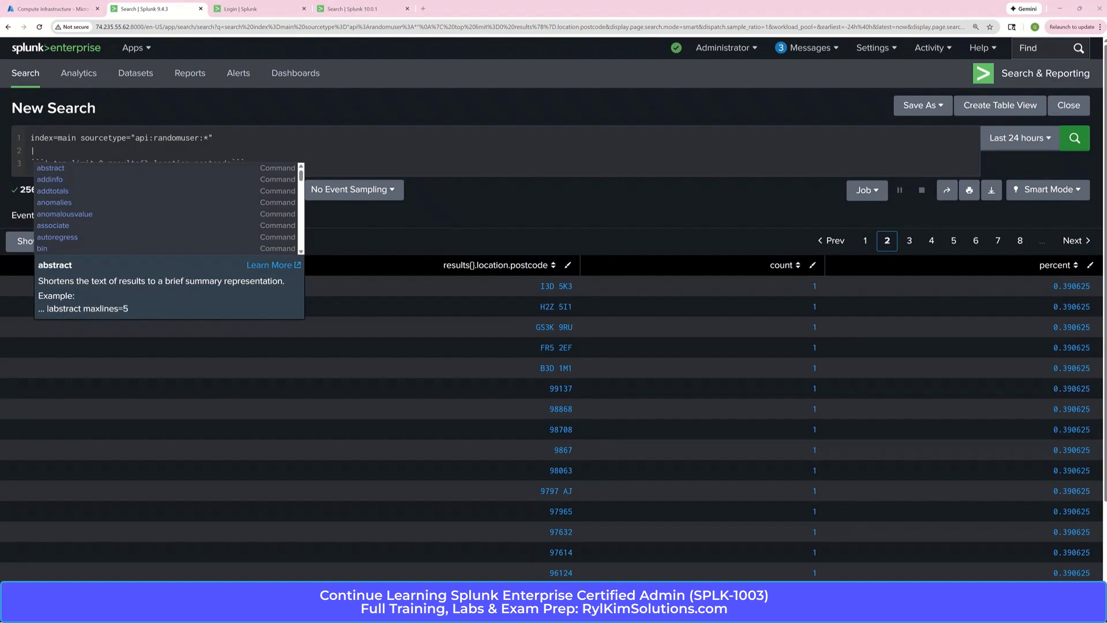
left_click(156, 150)
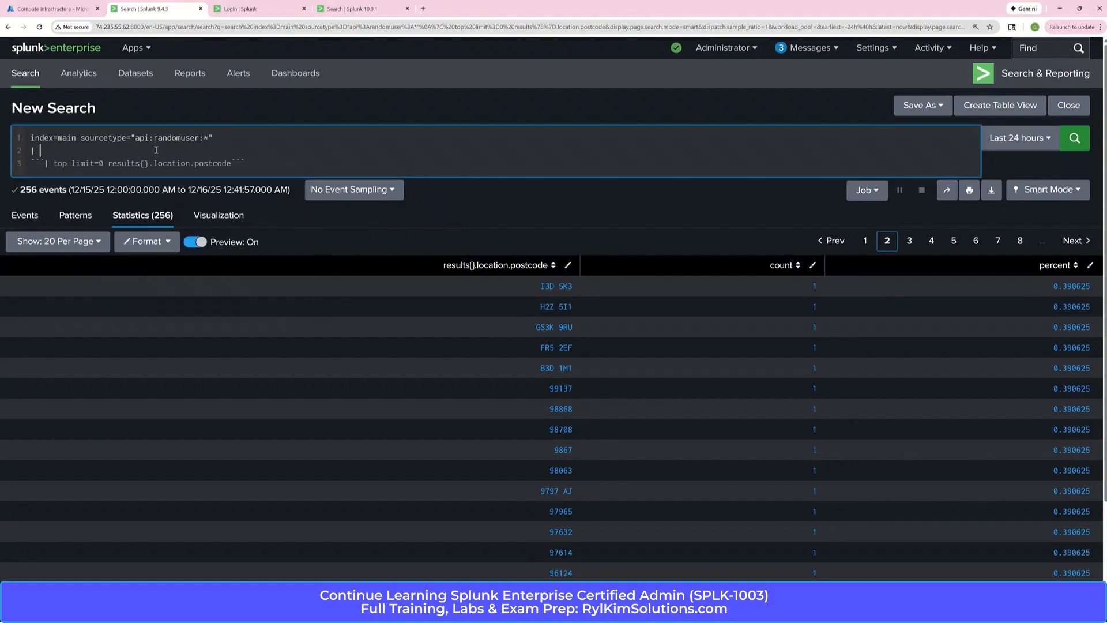
key("BackSpace")
key("BackSpace")
type("| regex _raw=\"\\\"postcode\\\":\\s+\\\"\\b(?=\\w*[A-Z]\\w*)[A-Z0-9\\s]+\\b\\\"\"")
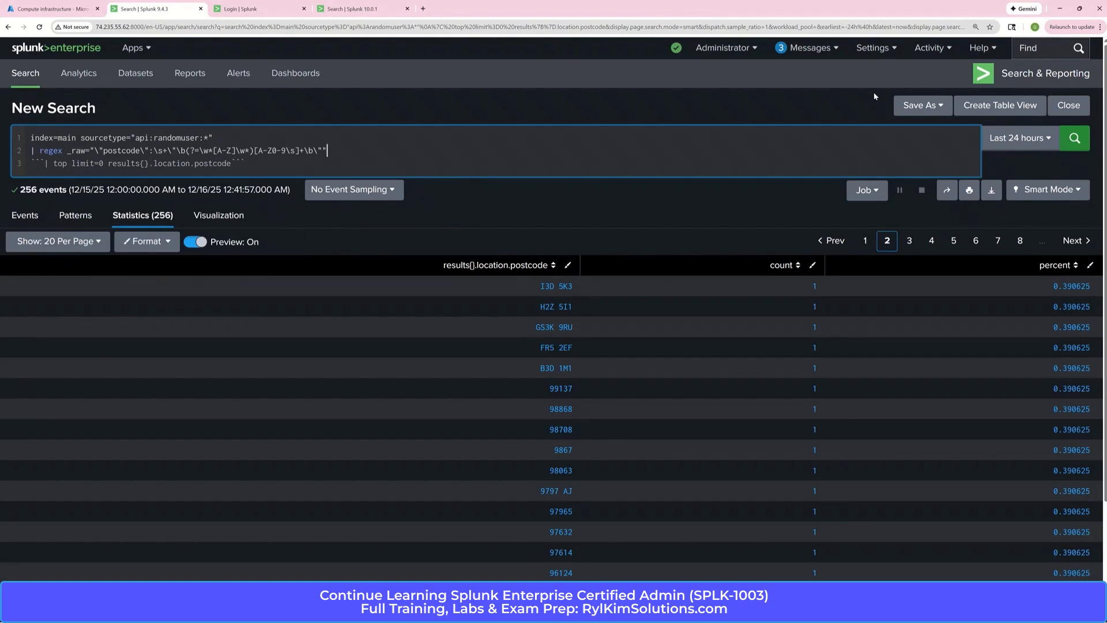
left_click(1074, 138)
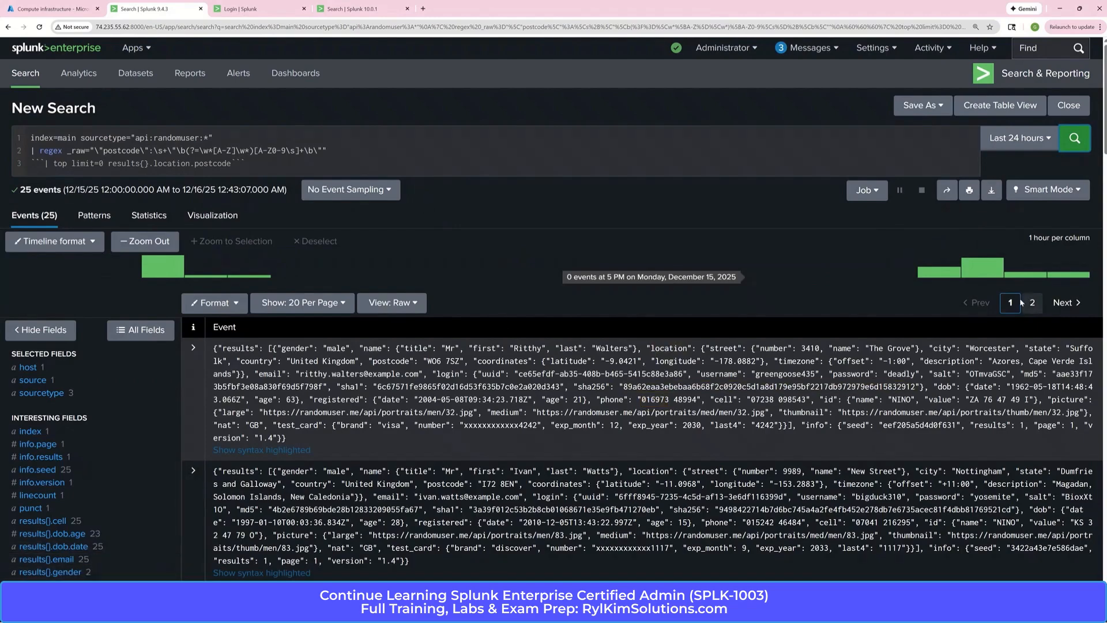
Review the top values of the results{}.location.postcode field in the filtered events
scroll(634, 404, "down", 3)
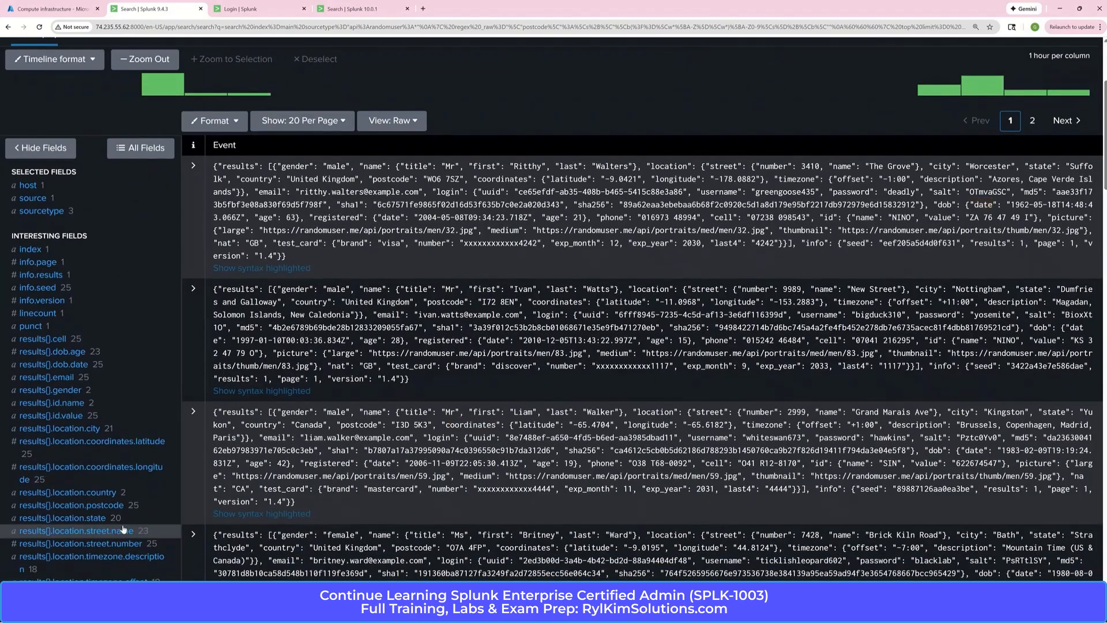
left_click(110, 508)
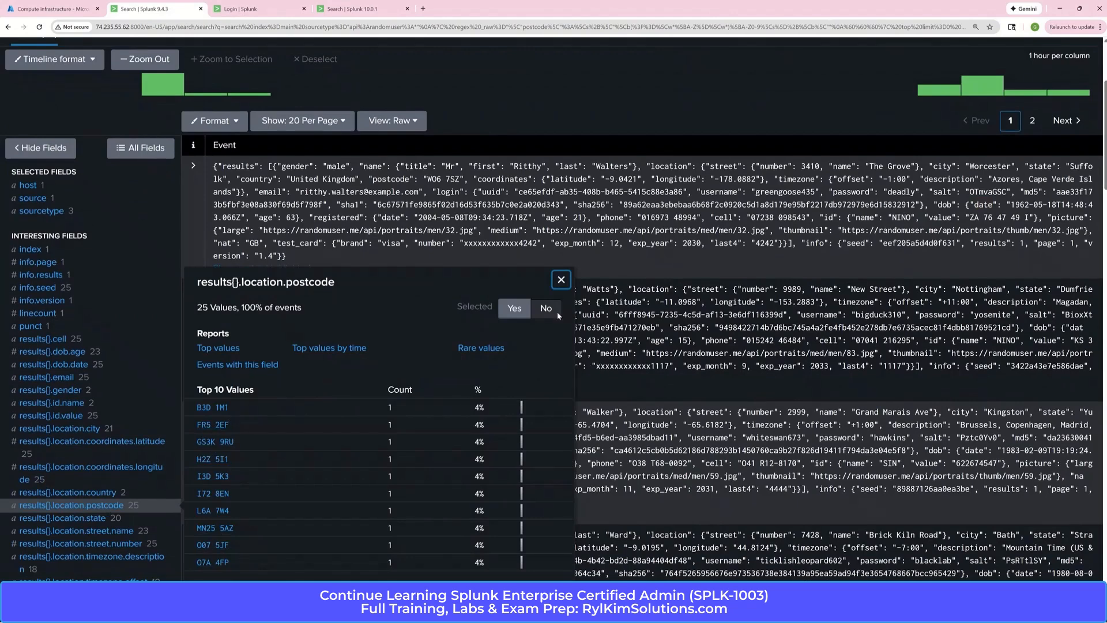
left_click(562, 280)
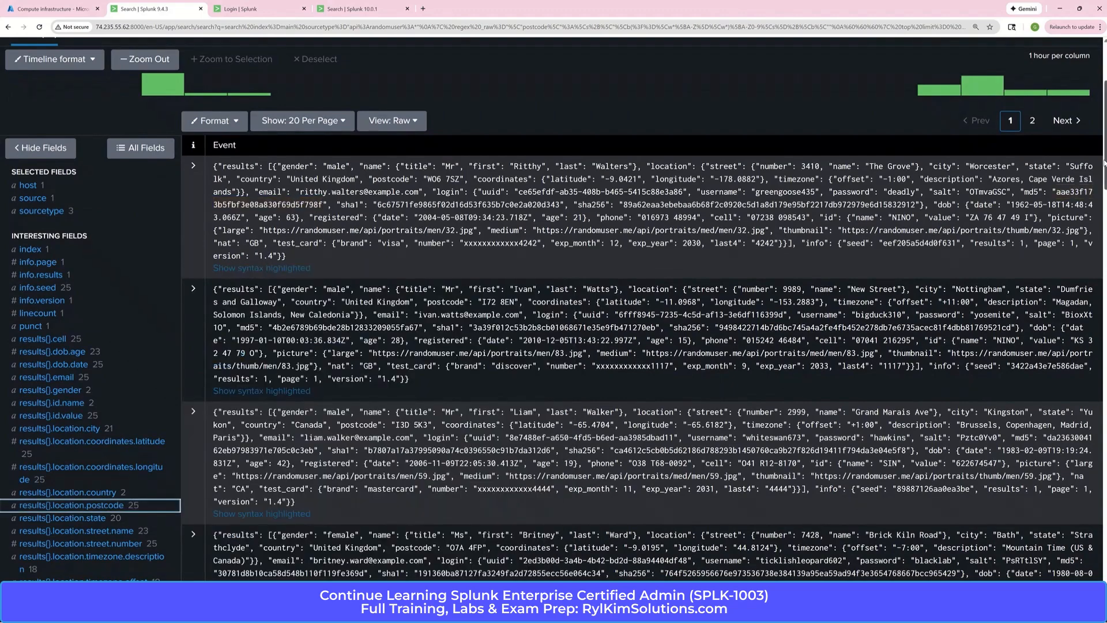
scroll(1105, 157, "up", 3)
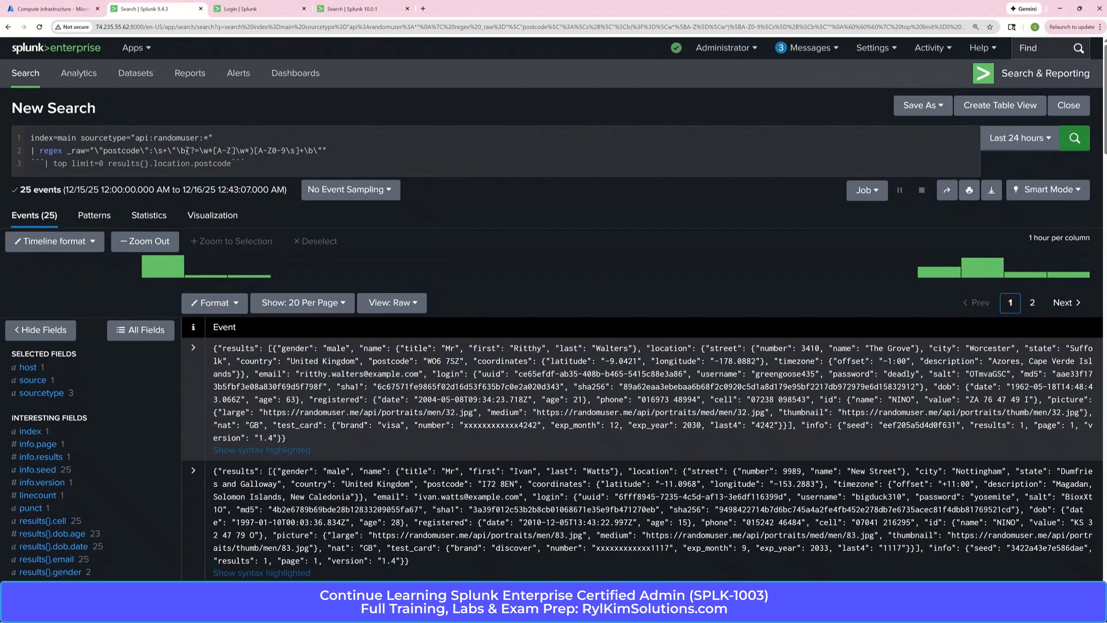
Examine the lookahead group, the \b word boundaries and the [A-Z] class in the regex command
left_click_drag(187, 151, 255, 152)
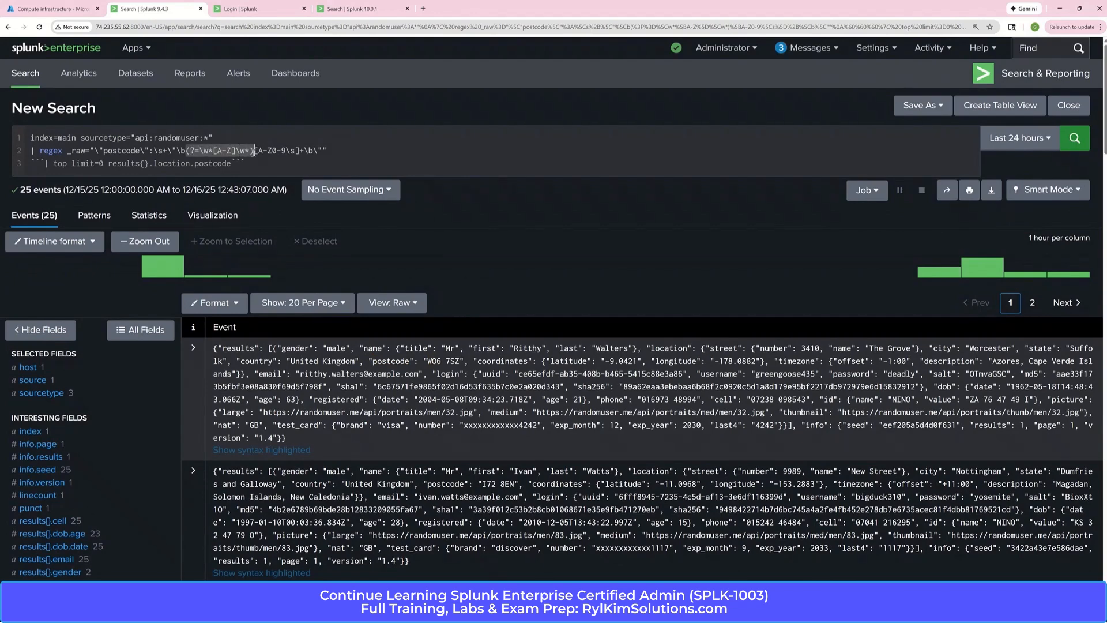
left_click(186, 151)
key("shift+Left")
key("shift+Left")
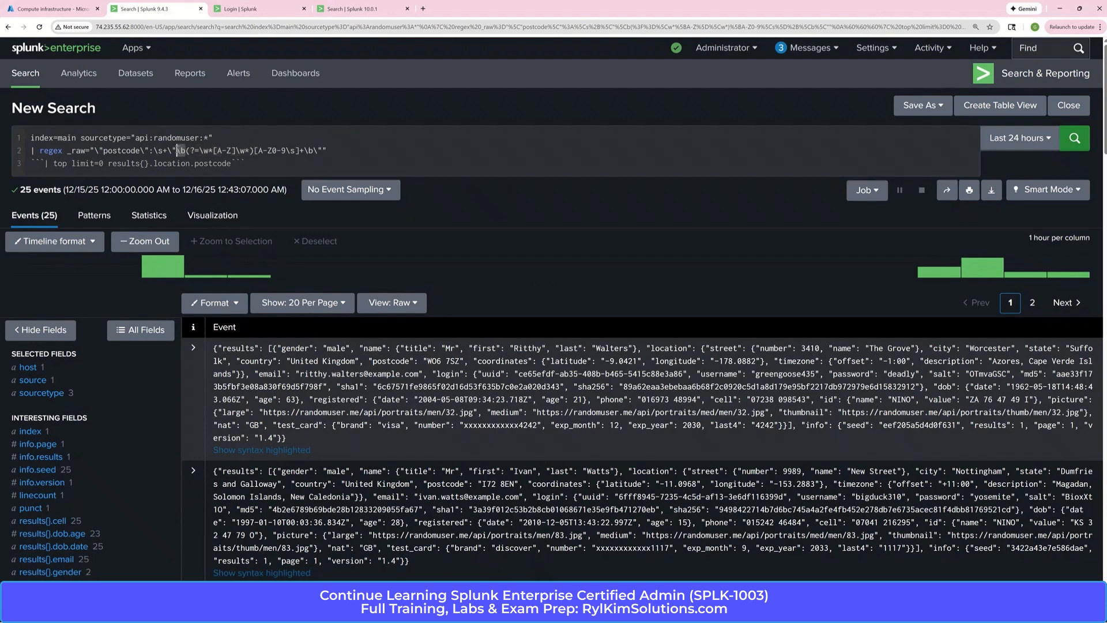
left_click(324, 151)
left_click_drag(236, 150, 213, 151)
left_click(255, 151)
Remove the backticks around the top command, rerun the search and show the second page of postcode results
left_click(259, 163)
key("BackSpace")
key("BackSpace")
left_click(42, 164)
key("BackSpace")
key("BackSpace")
key("BackSpace")
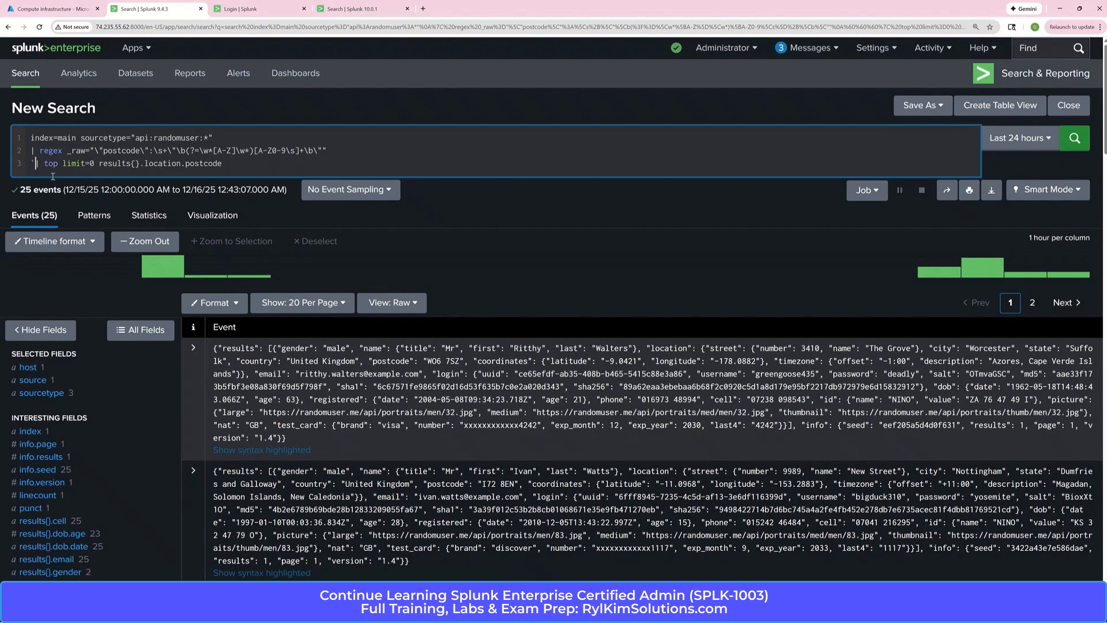
left_click(1074, 138)
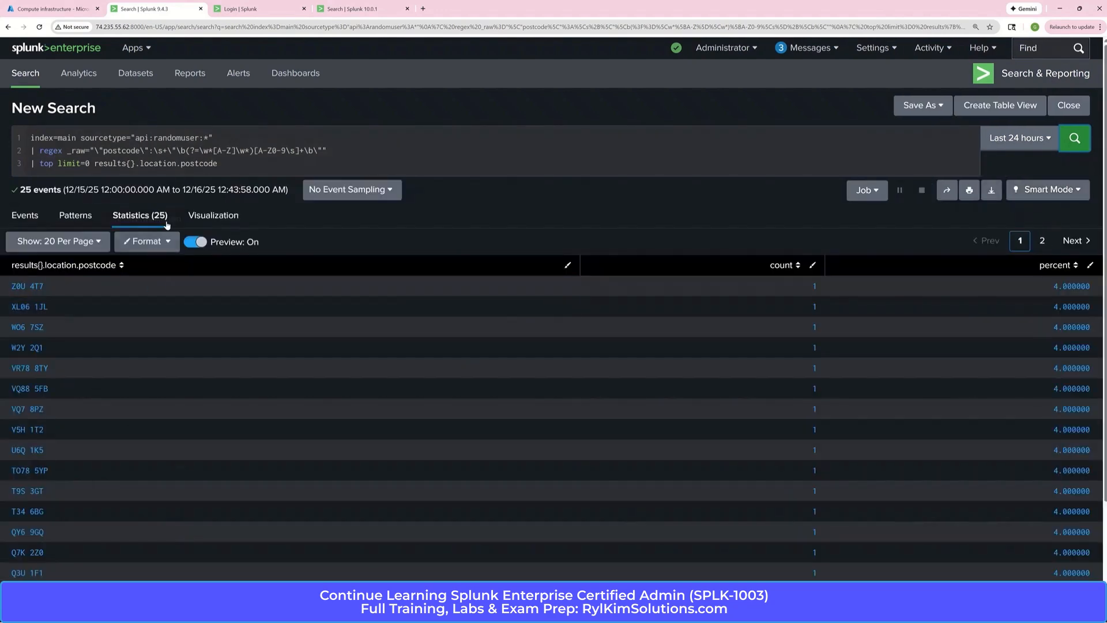
scroll(1093, 188, "down", 3)
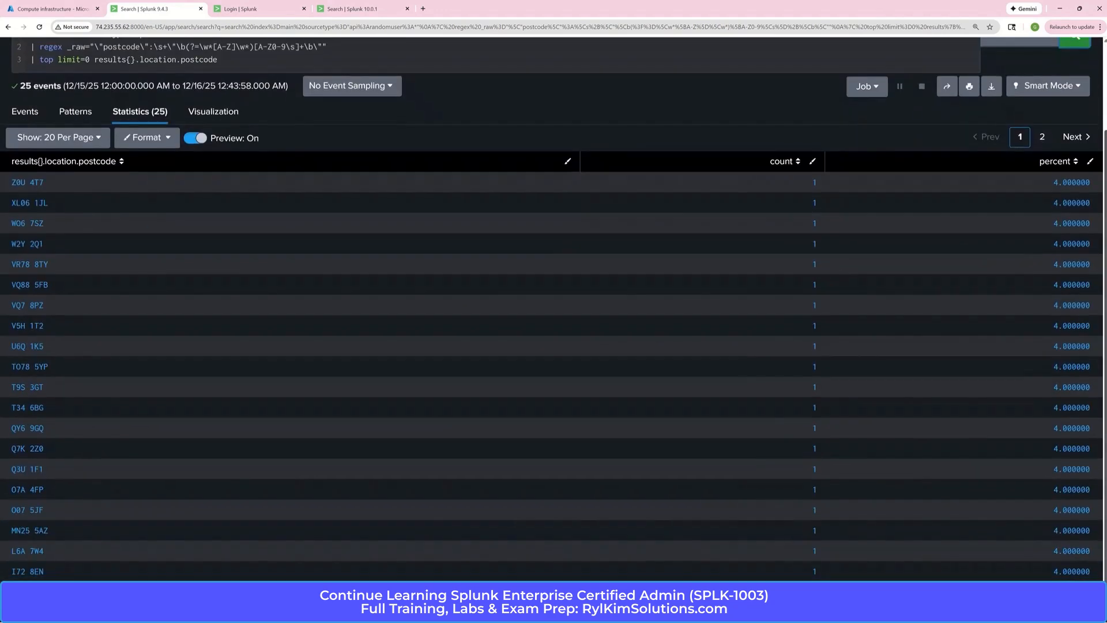
left_click(1076, 136)
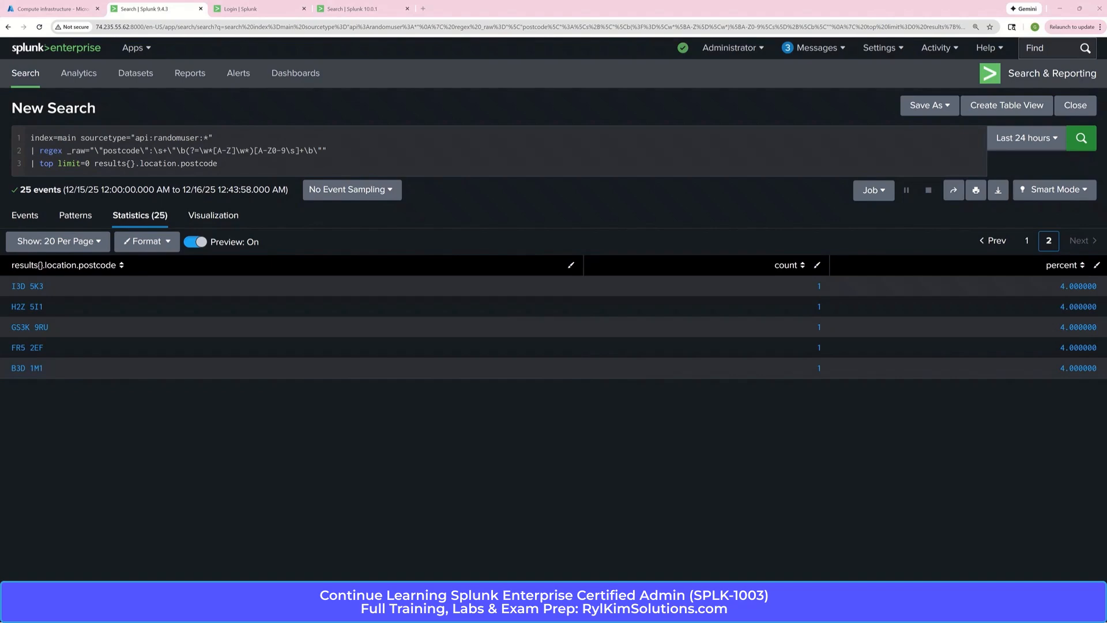
Switch to Notepad++ and review the [api:randomuser:all] stanza with its TRANSFORMS-null setting
left_click_drag(1106, 78, 650, 99)
left_click(650, 282)
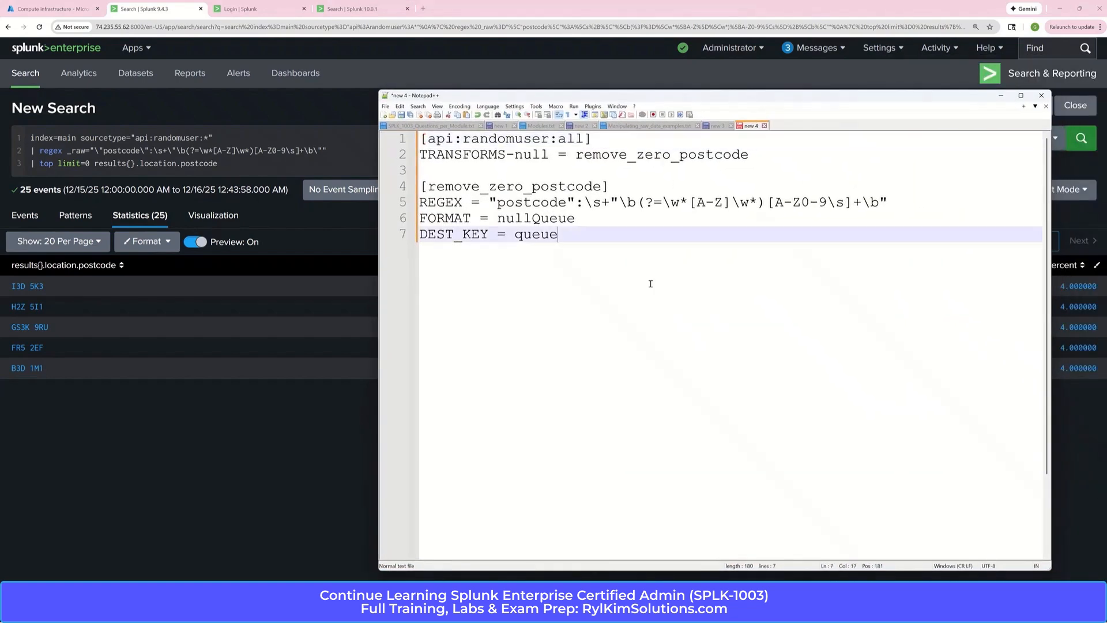
left_click_drag(762, 154, 439, 141)
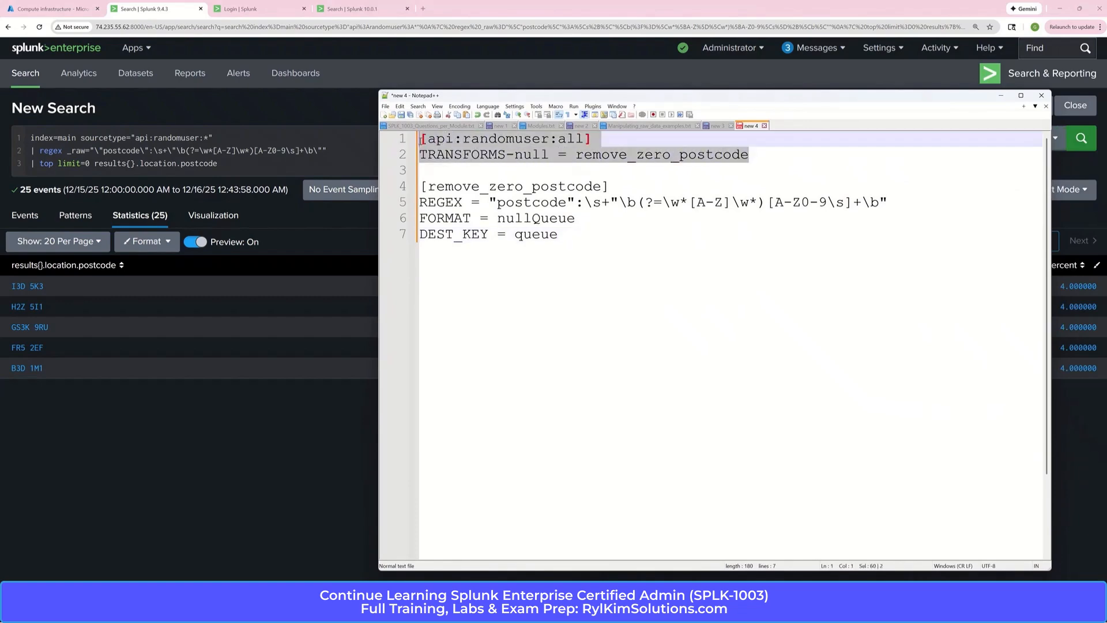
left_click(525, 157)
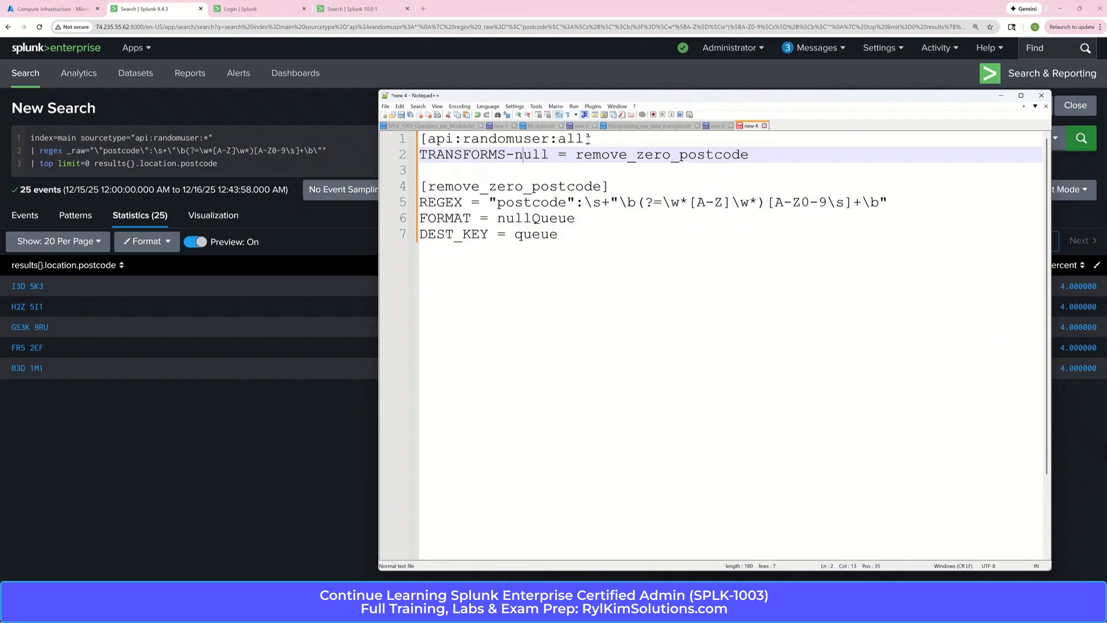
Examine the api:randomuser:all sourcetype and the remove_zero_postcode name shared by the TRANSFORMS-null setting and the transform stanza
left_click_drag(587, 139, 428, 139)
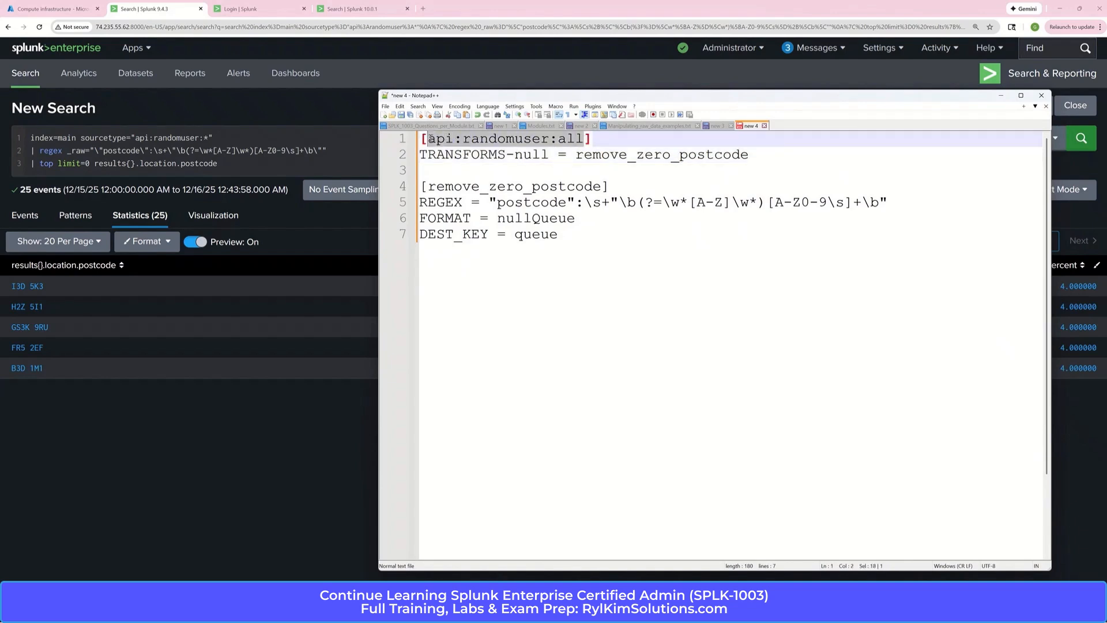
left_click(566, 186)
left_click_drag(749, 154, 431, 186)
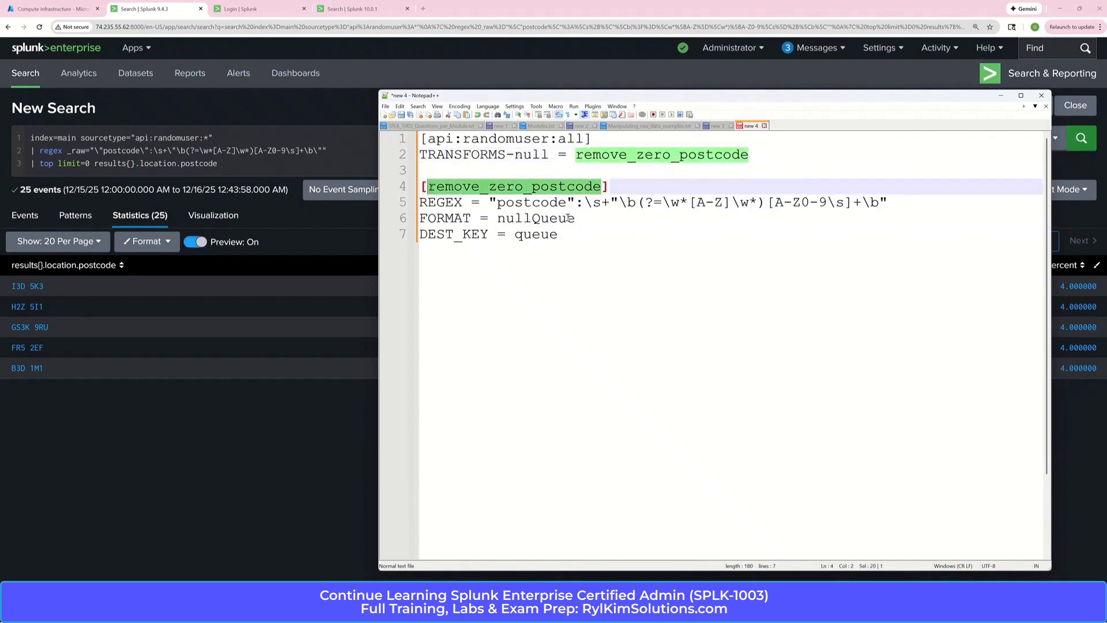
left_click(589, 217)
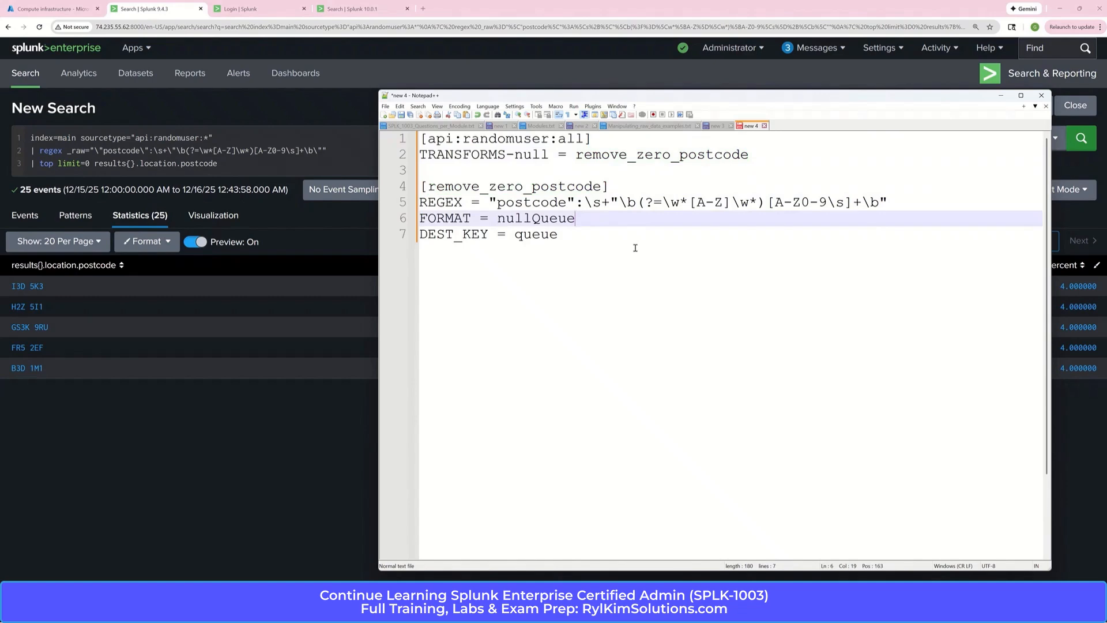
Copy the escaped postcode regex from the Splunk search and paste it over the REGEX value of the remove_zero_postcode stanza in Notepad++
left_click(326, 152)
left_click_drag(326, 152, 96, 153)
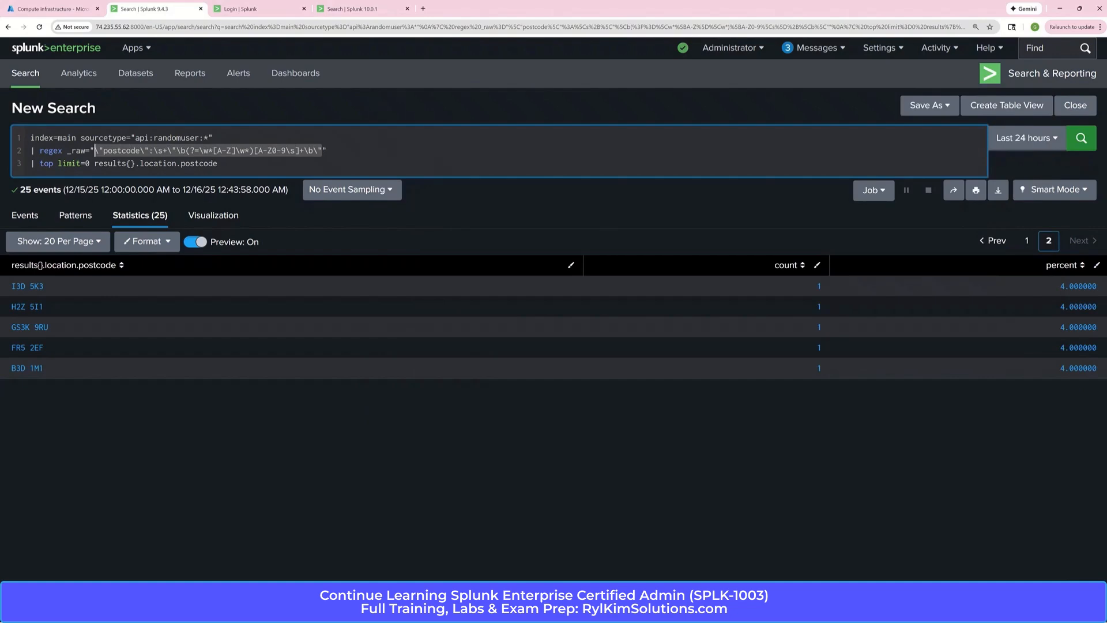
mouse_move(774, 614)
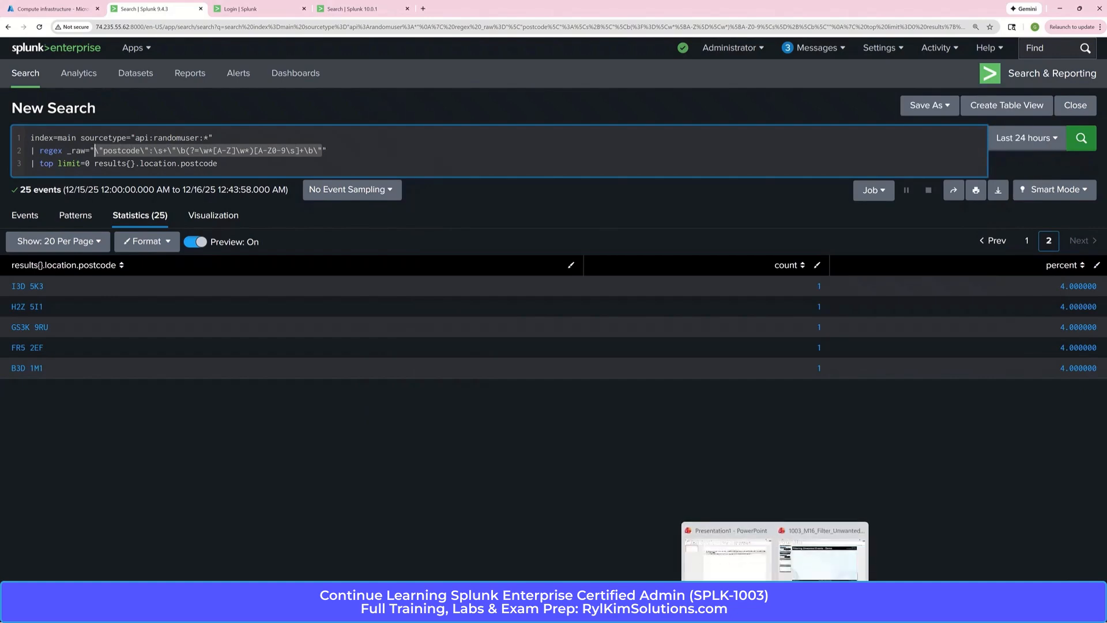
mouse_move(717, 614)
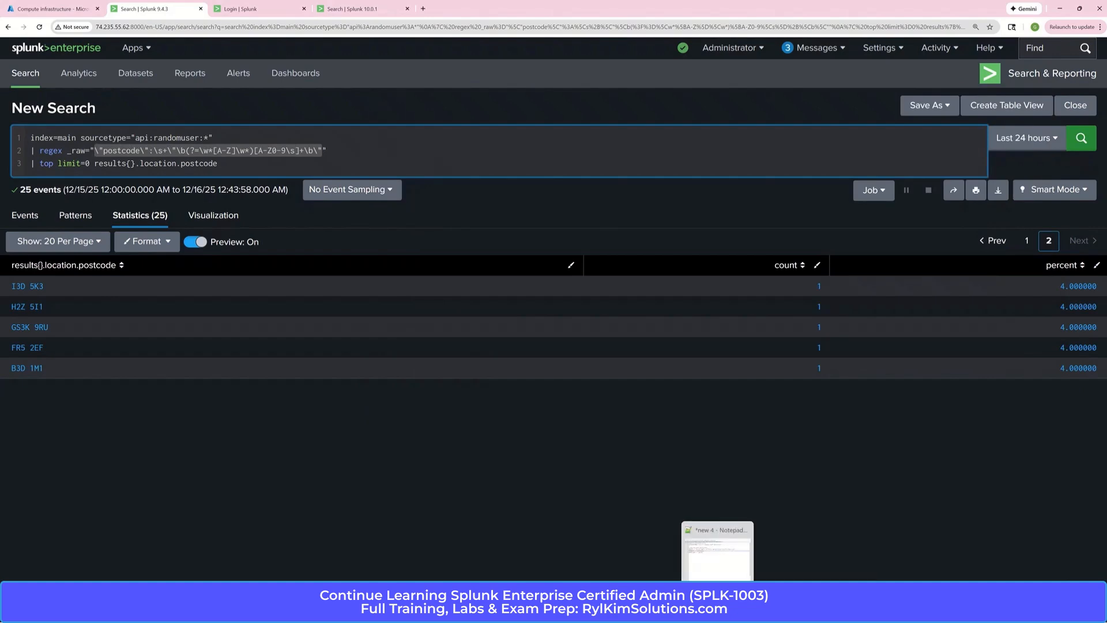
left_click(718, 551)
left_click_drag(889, 203, 491, 204)
left_click(492, 206)
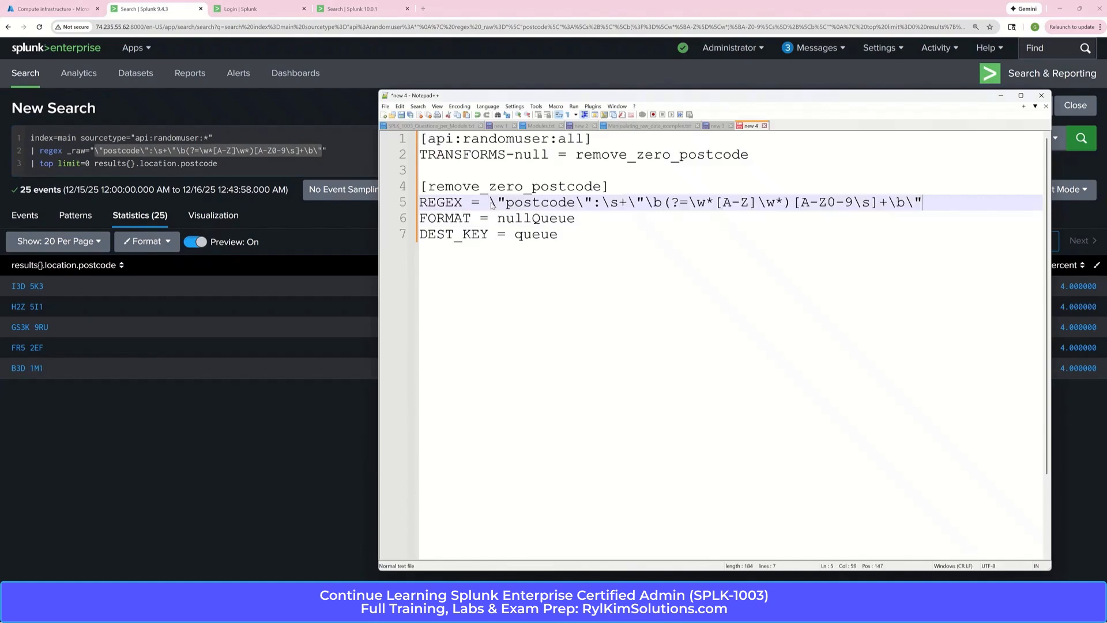
Compare with the escaped quotes in the Splunk search, then remove the backslash before each quotation mark in the Notepad++ REGEX value
left_click(115, 153)
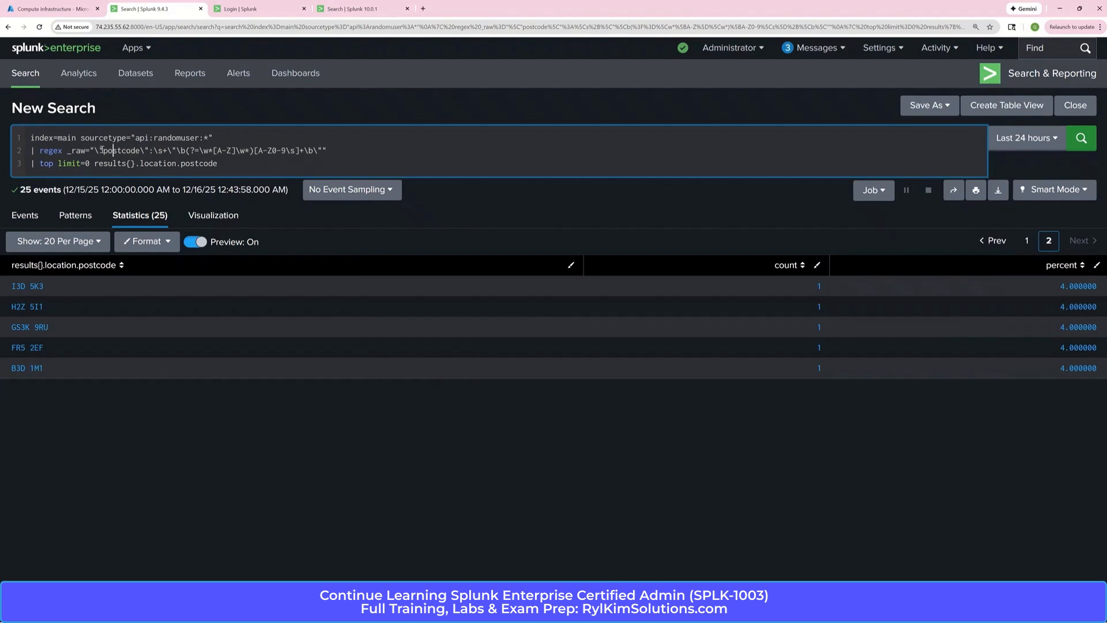
mouse_move(718, 611)
left_click(717, 550)
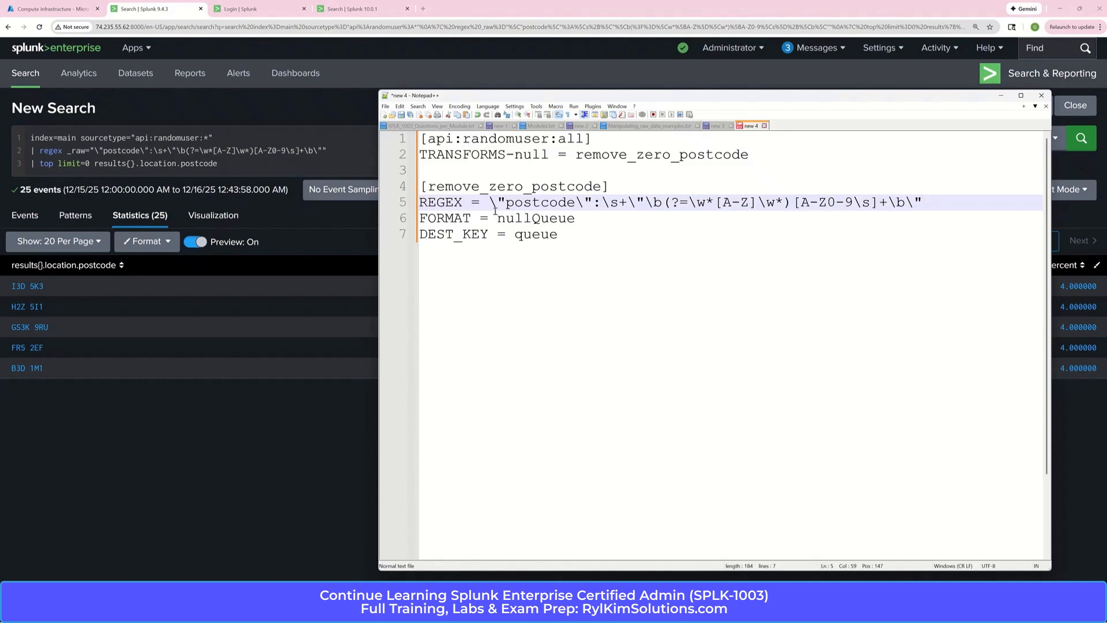
key("BackSpace")
key("Right")
key("Right")
key("Right")
key("Right")
key("Right")
key("Right")
key("Right")
key("Right")
key("Right")
key("Right")
key("BackSpace")
key("Right")
key("Right")
key("Right")
key("Right")
key("Right")
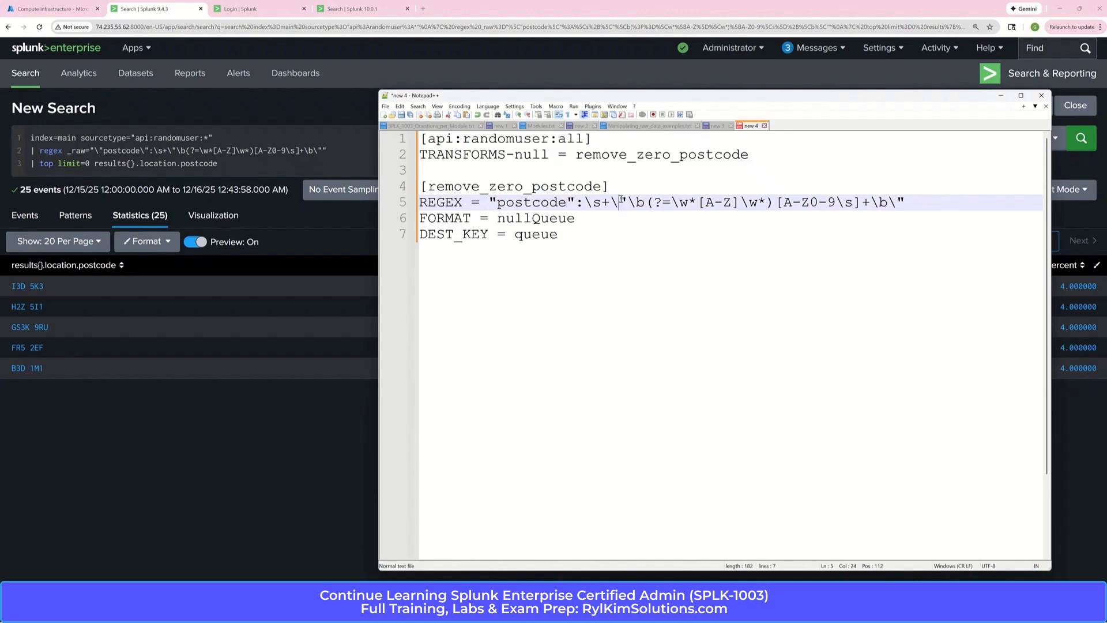
key("BackSpace")
key("End")
key("Left")
key("BackSpace")
left_click(917, 235)
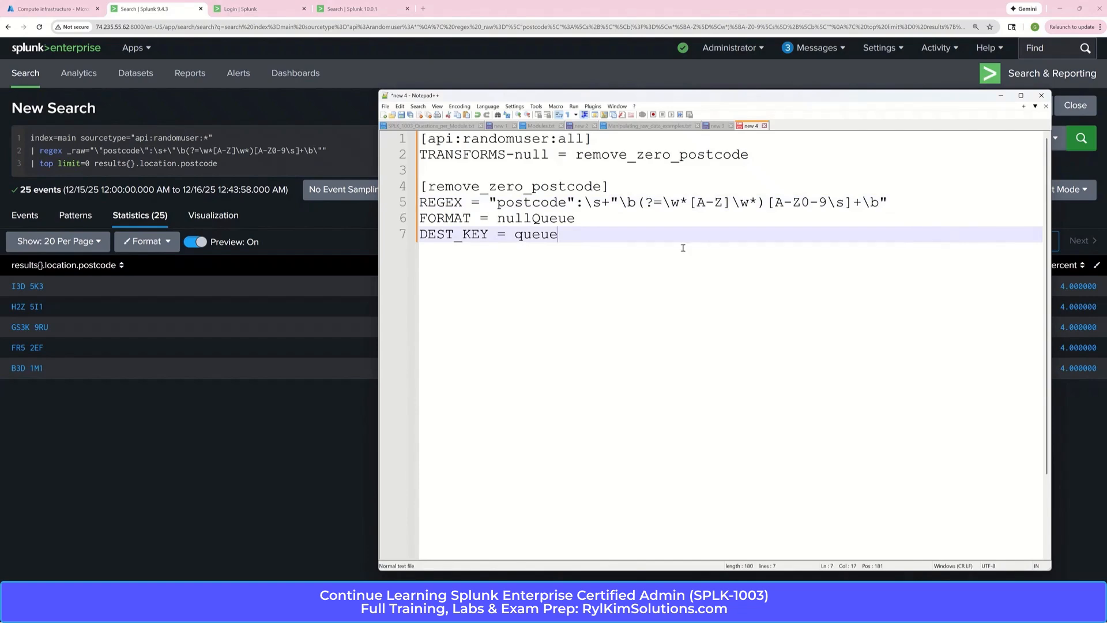
Examine the FORMAT value nullQueue and the DEST_KEY value queue in the remove_zero_postcode stanza
left_click(576, 222)
key("shift+Left")
key("shift+Left")
key("shift+Left")
key("shift+Left")
key("shift+Left")
key("shift+Left")
key("shift+Left")
key("shift+Left")
key("shift+Left")
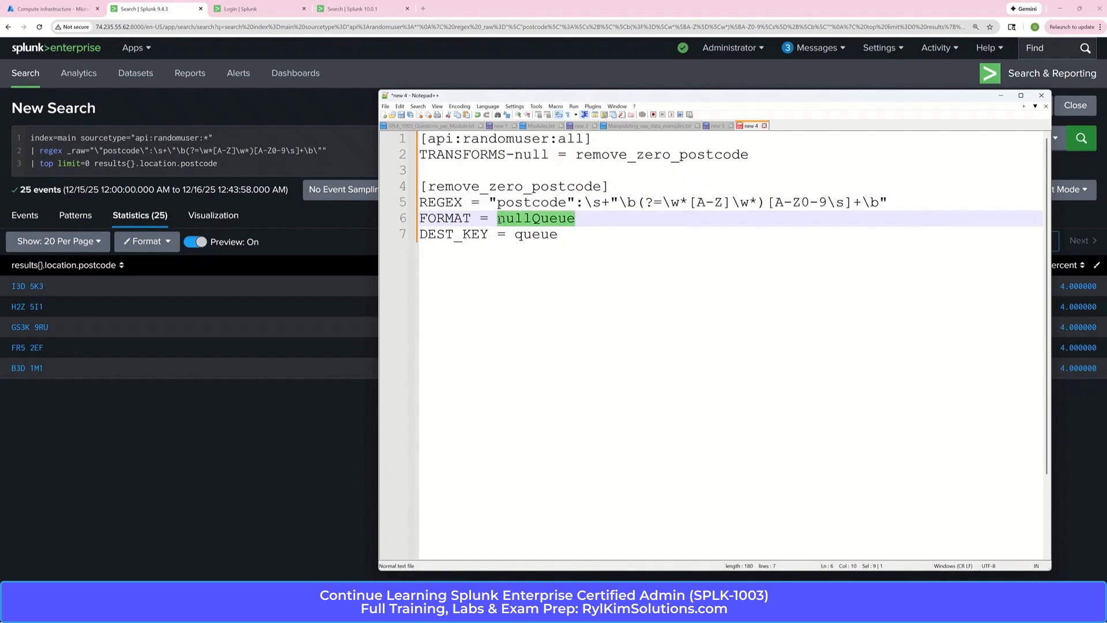
left_click(574, 251)
left_click_drag(558, 235, 514, 236)
left_click(620, 263)
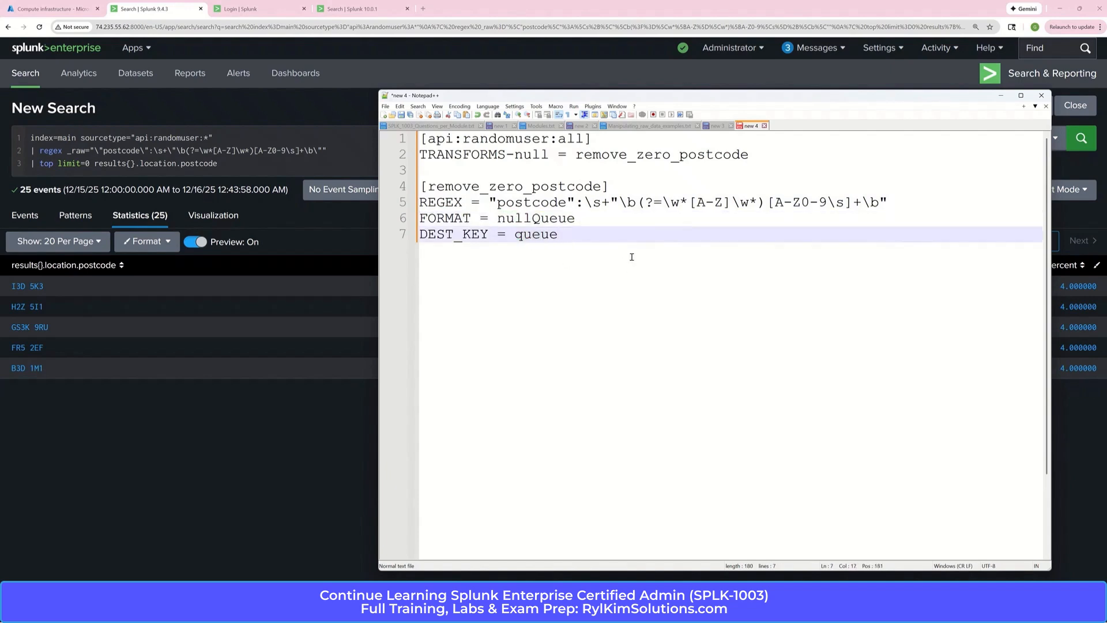
Copy the two-line [api:randomuser:all] stanza, switch to the MobaXterm terminal and open props.conf in vi
left_click_drag(754, 154, 423, 143)
key("ctrl+c")
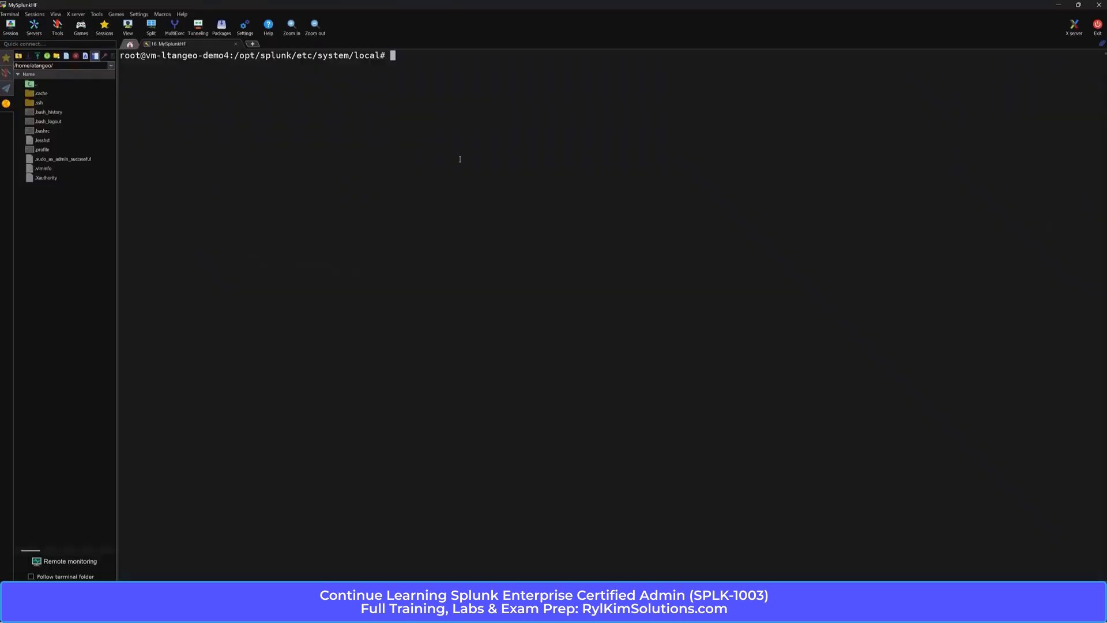
key("Return")
key("Return")
type("vi props.conf")
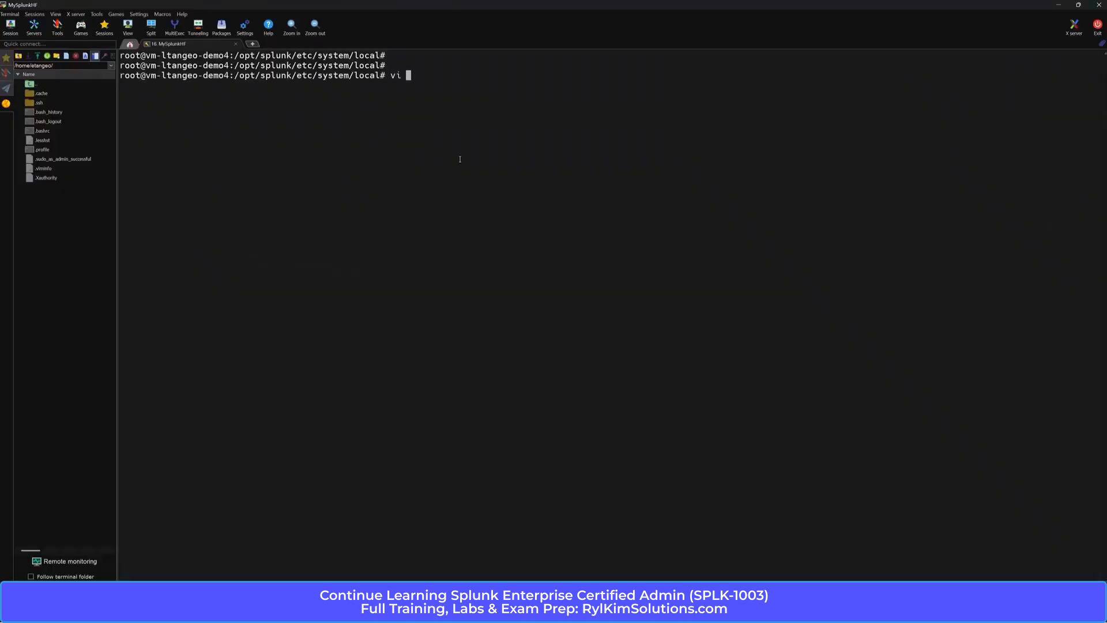
key("Return")
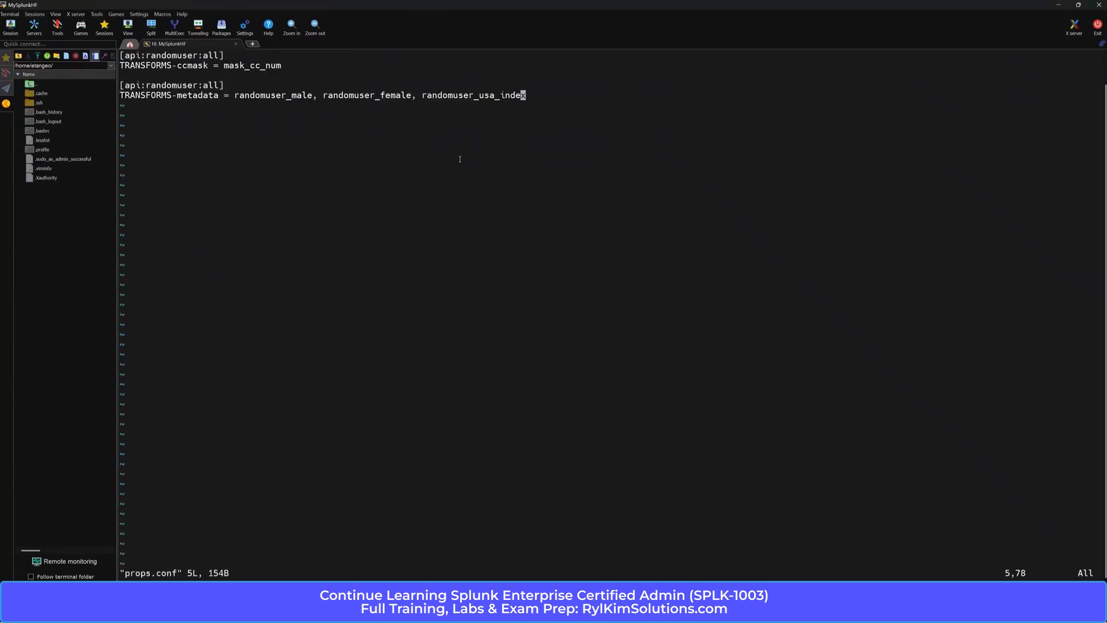
Append the [api:randomuser:all] stanza with TRANSFORMS-null = remove_zero_postcode after a blank line at the end of props.conf, and save and quit
key("i")
key("Right")
key("Return")
key("Return")
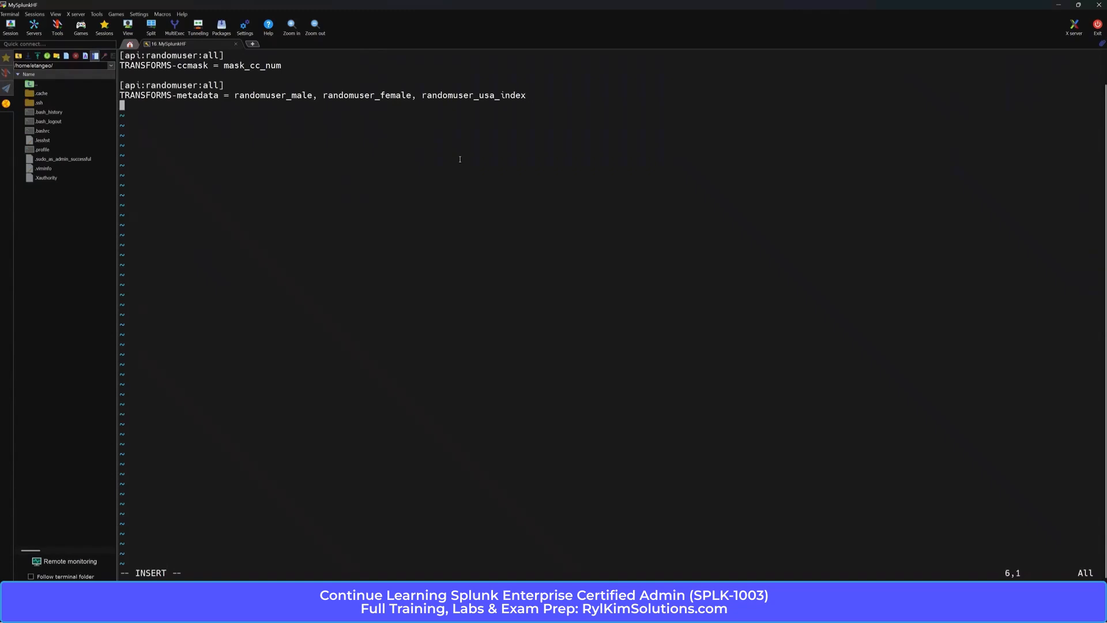
right_click(129, 115)
left_click(160, 154)
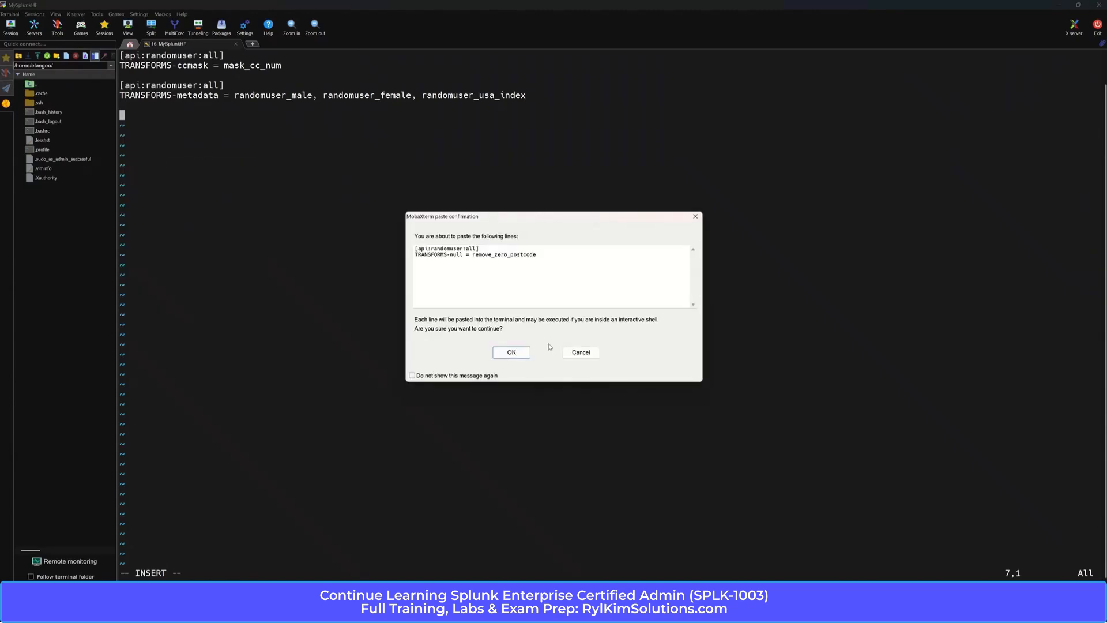
left_click(523, 352)
key("Escape")
type(":wq")
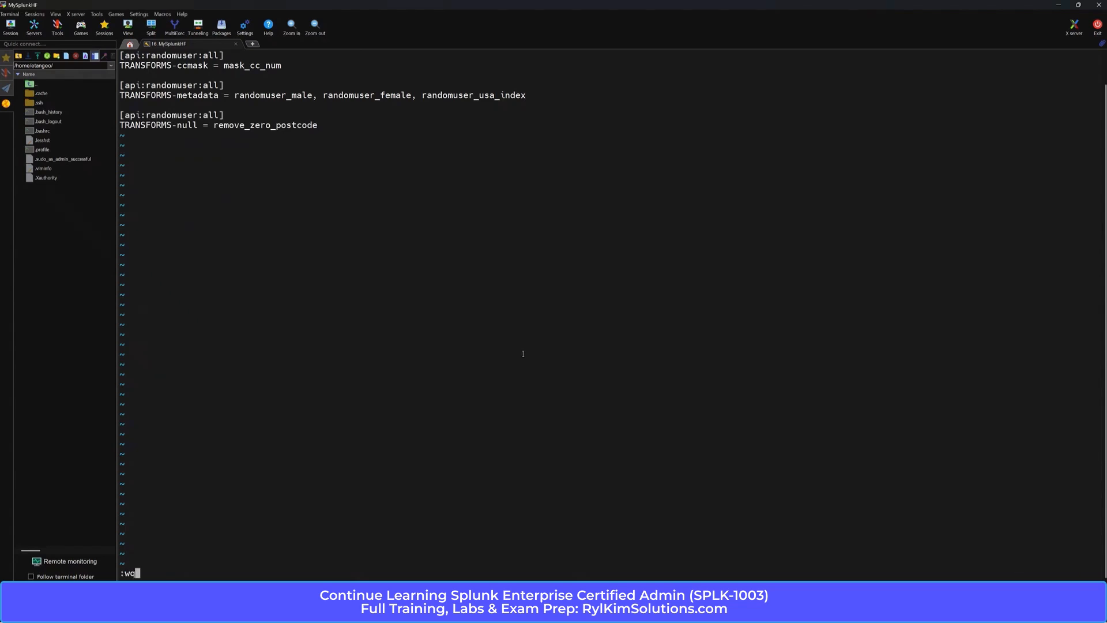
key("Return")
Print the contents of props.conf in the terminal with cat to check the new stanza
type("cat rop")
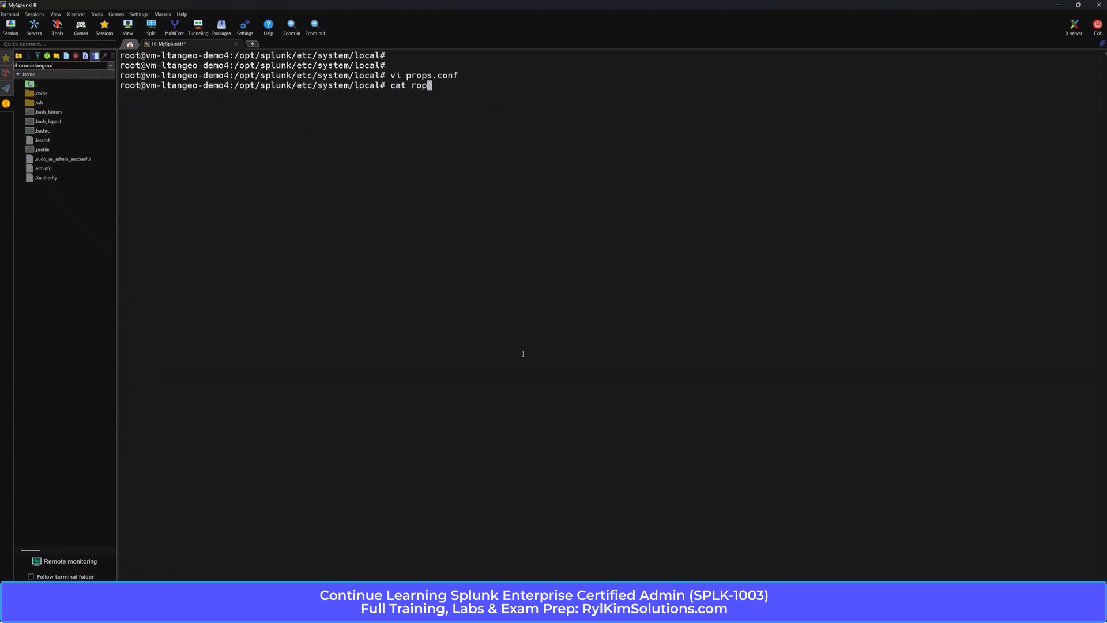
key("BackSpace")
key("BackSpace")
key("BackSpace")
type("props.")
key("BackSpace")
type(".conf")
key("Return")
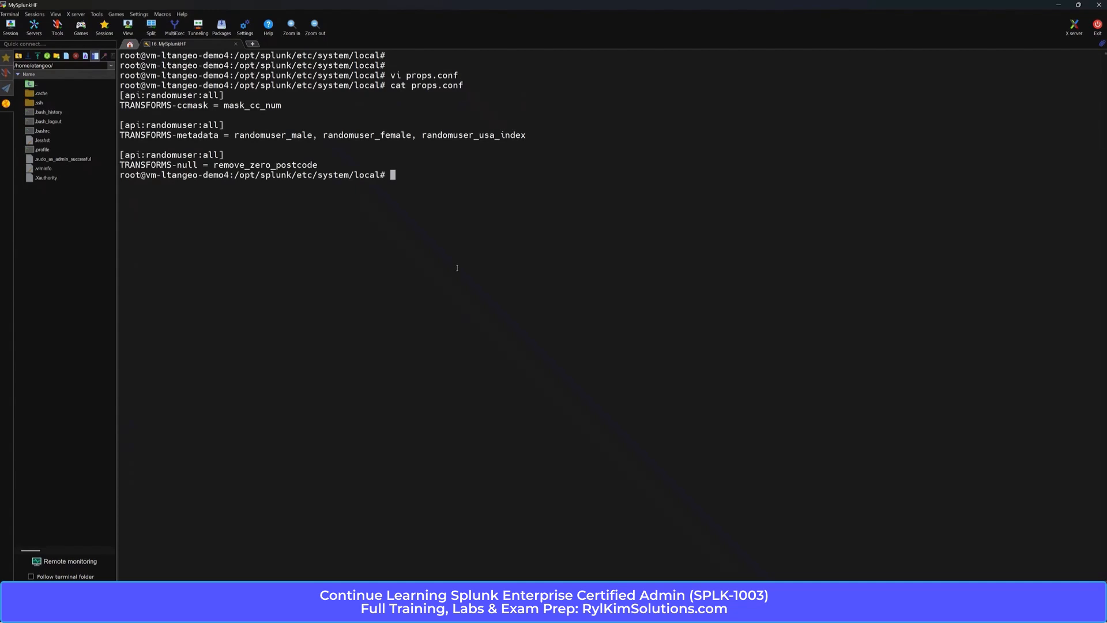
Open transforms.conf in vi and add a blank line and a new line after the randomuser_usa_index stanza
type("vi transforms.conf")
key("Return")
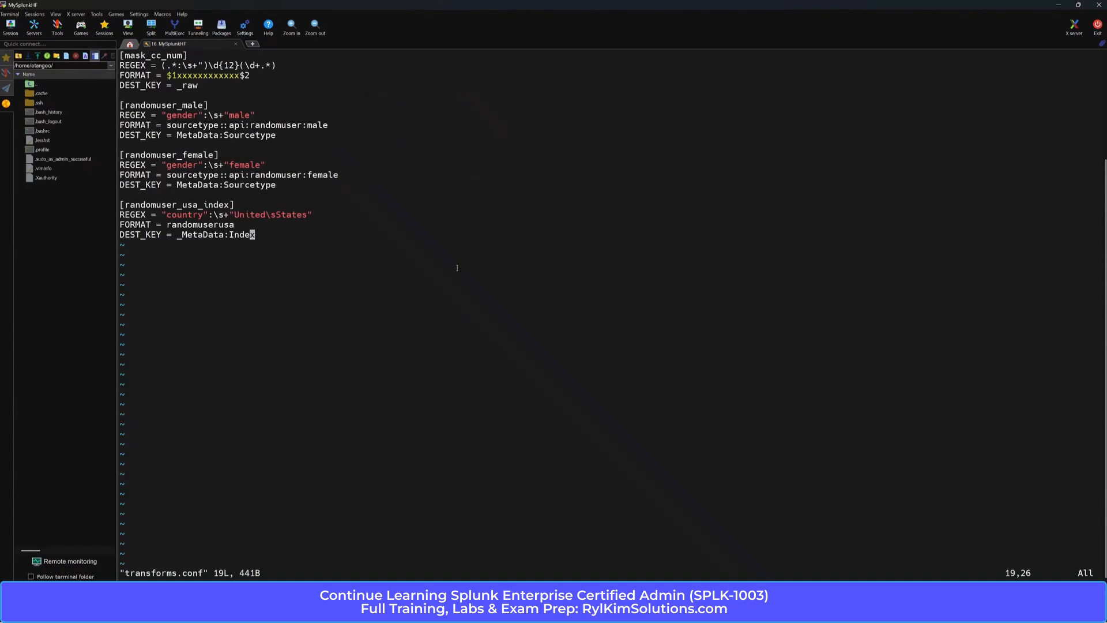
key("a")
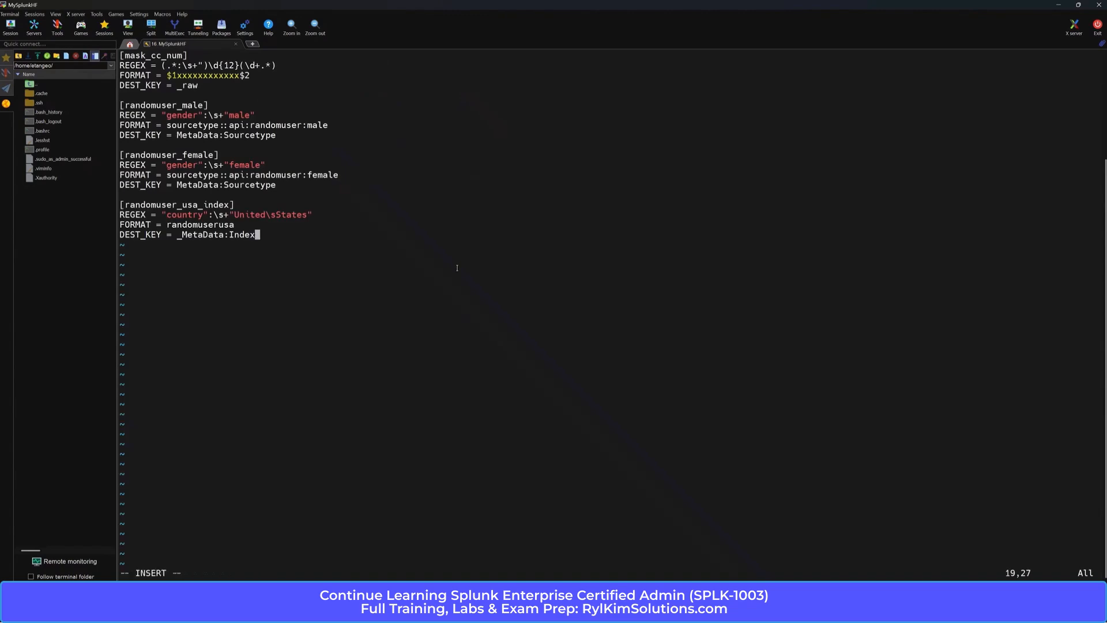
key("Return")
key("Return")
Copy the [remove_zero_postcode] stanza with its REGEX, FORMAT and DEST_KEY lines from Notepad++ into the end of transforms.conf, and save and quit
left_click(717, 608)
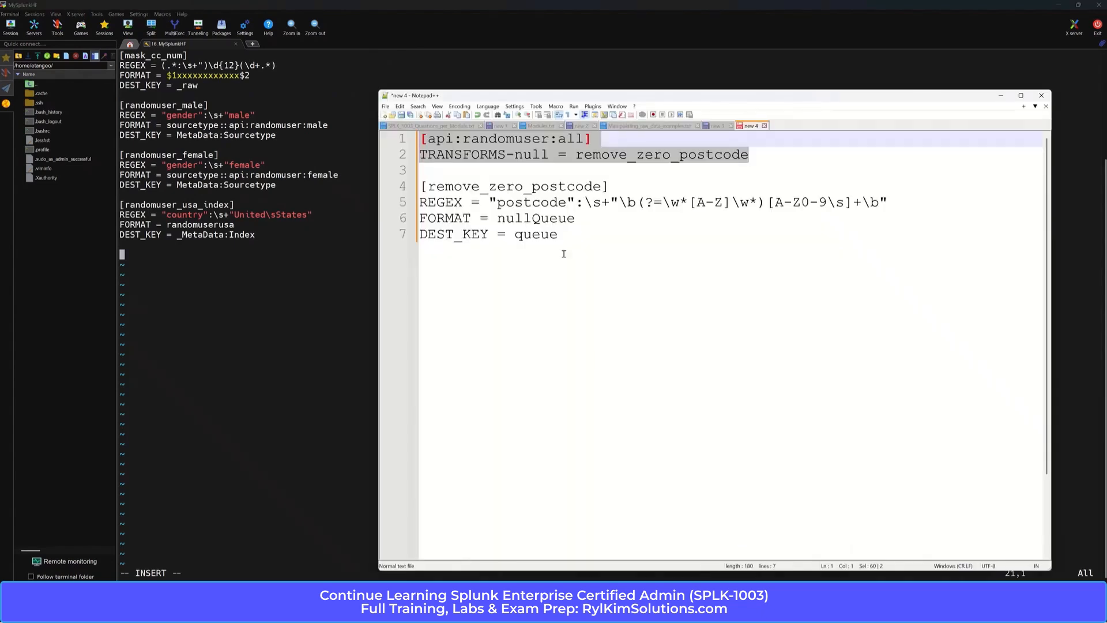
left_click_drag(555, 234, 421, 192)
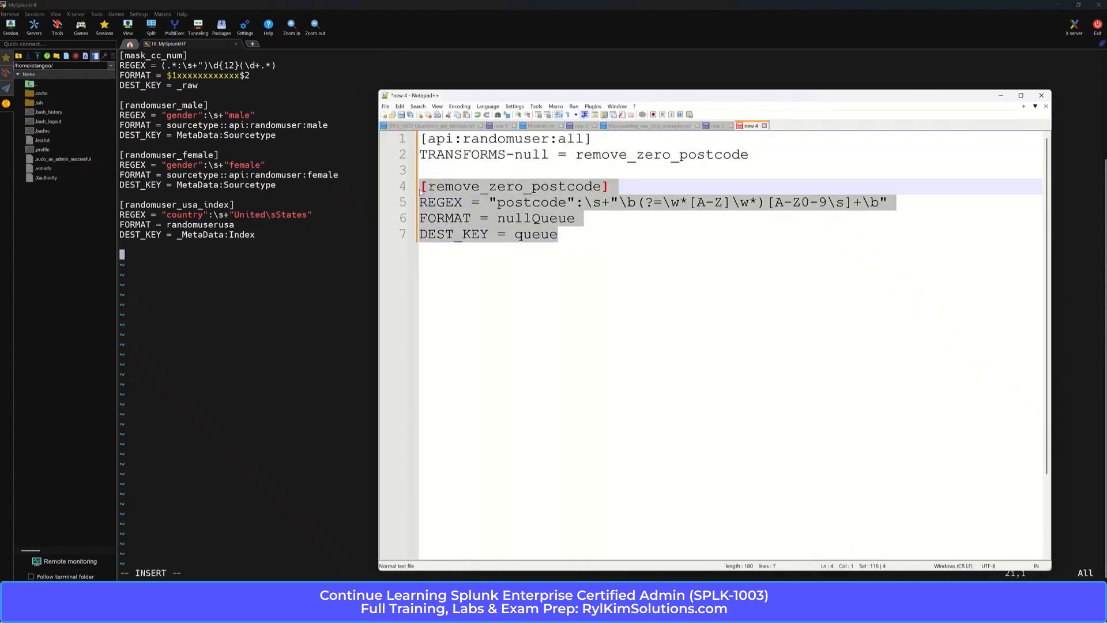
right_click(127, 257)
left_click(164, 294)
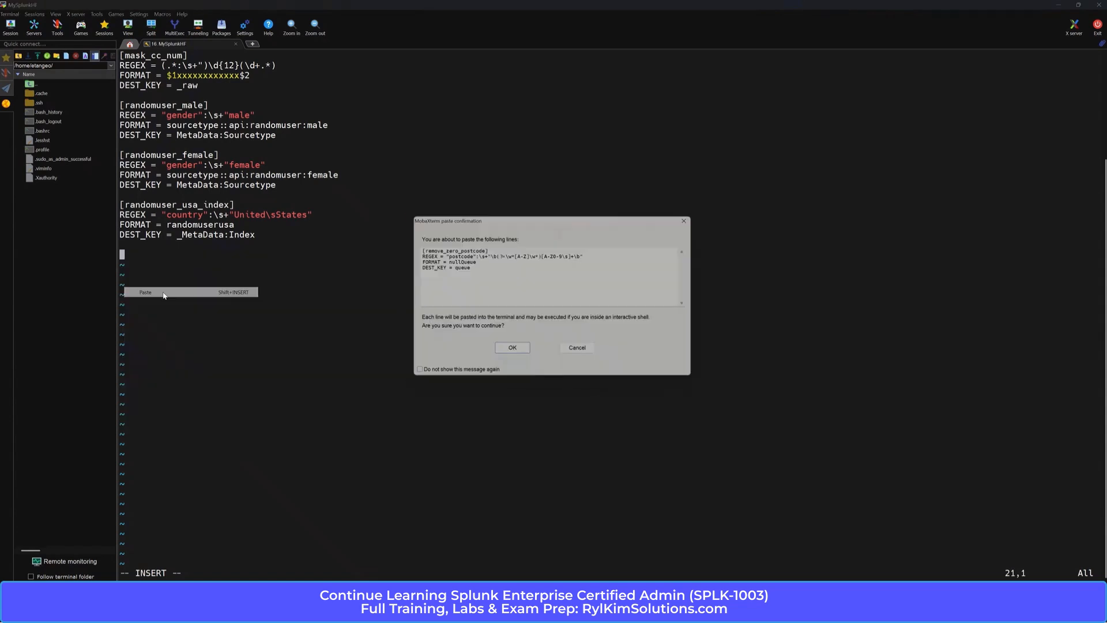
left_click(514, 348)
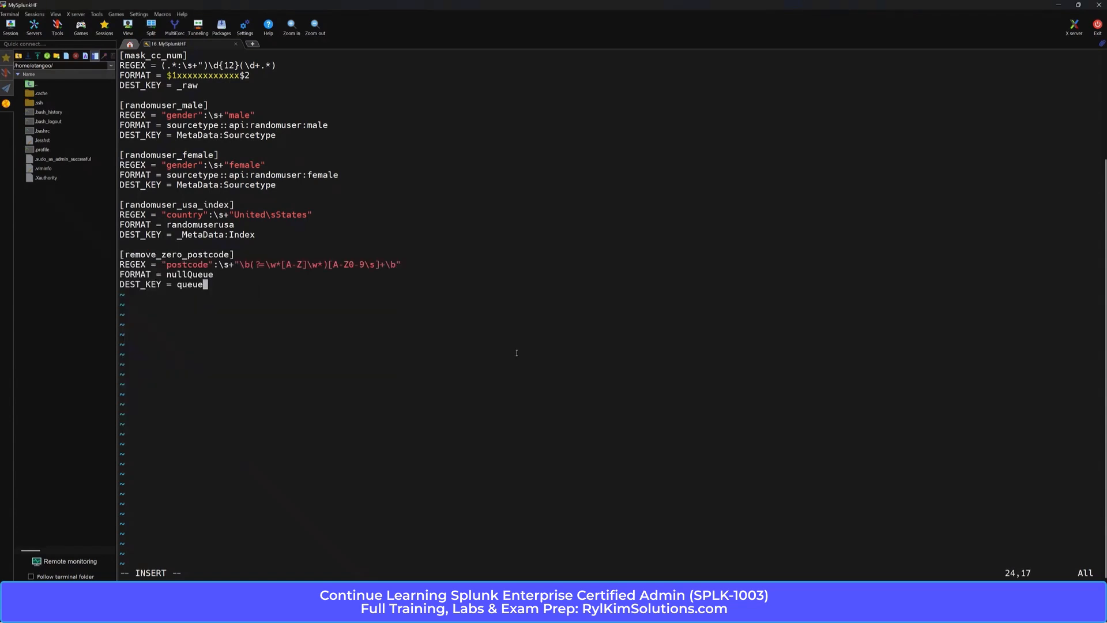
key("Escape")
type(":wq")
key("Return")
Print the contents of transforms.conf in the terminal with cat to check the added stanza
type("cat transforms.conf")
key("Return")
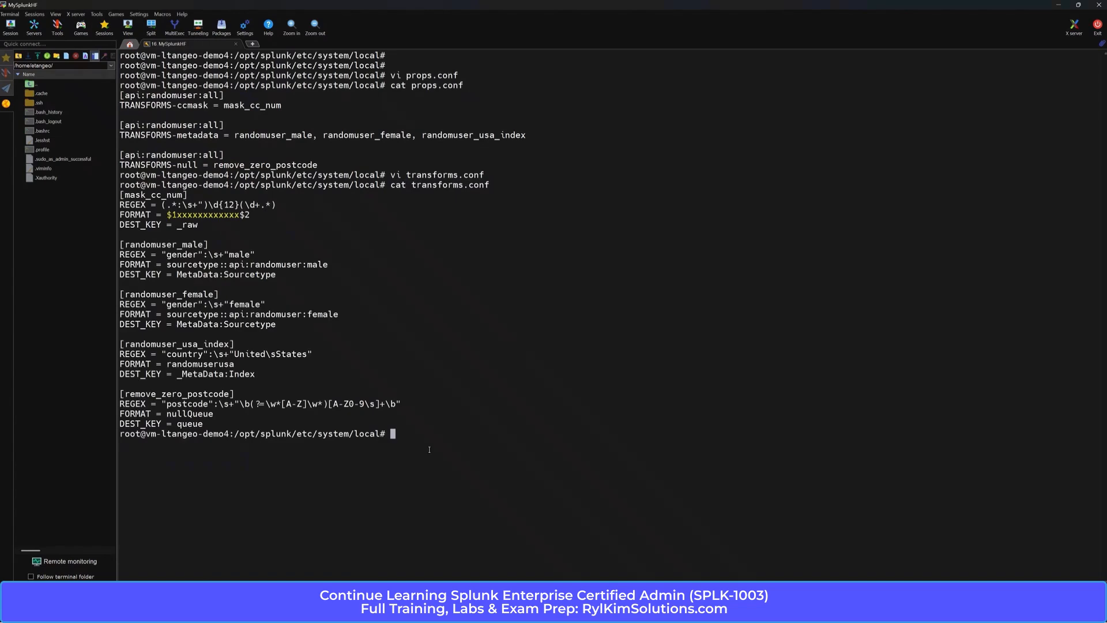
Recall the /opt/splunk/bin/splunk restart command from the shell history and run it
key("Up")
key("Up")
key("Up")
key("Up")
key("Up")
key("Down")
key("Down")
key("Down")
key("Down")
key("Up")
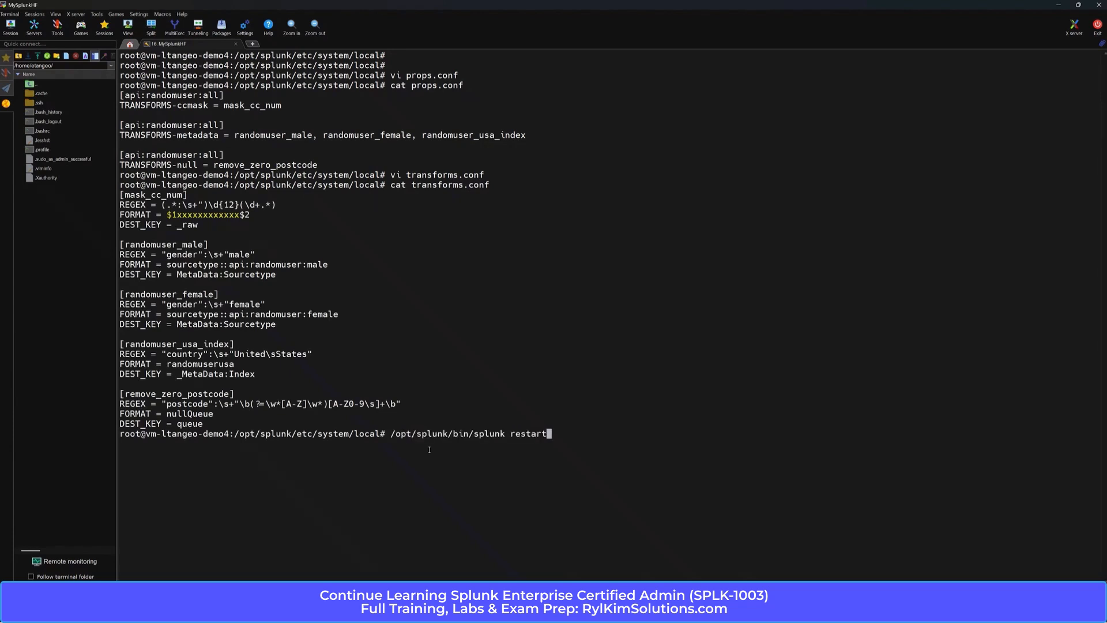
key("Return")
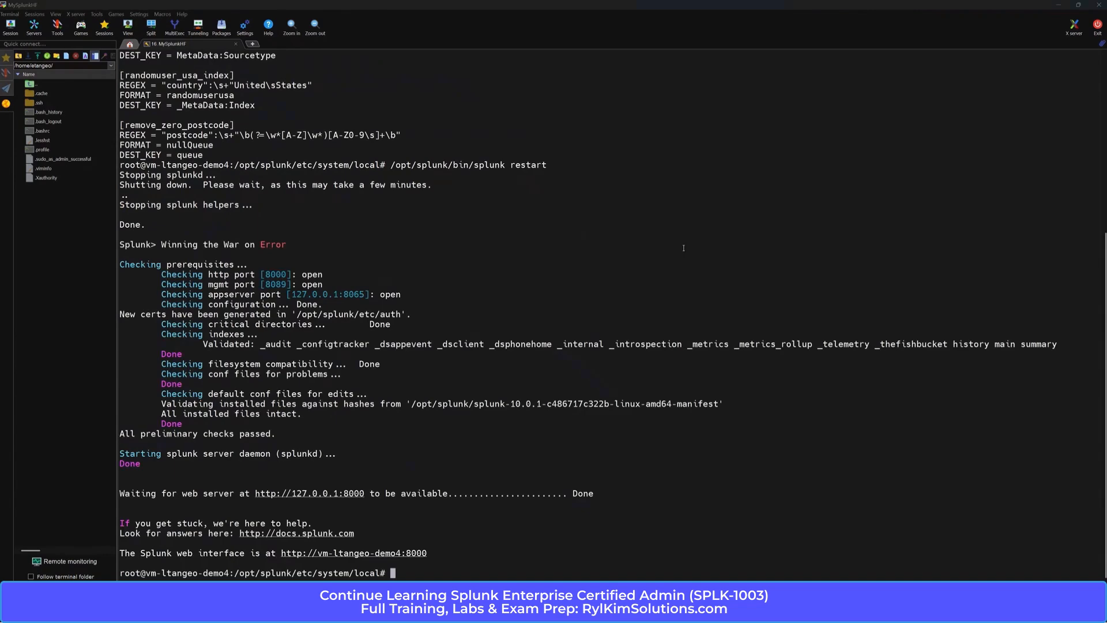
Switch to the Splunk search in the browser, rerun index=main sourcetype="api:randomuser:*" and set the time range to Last 15 minutes
mouse_move(680, 609)
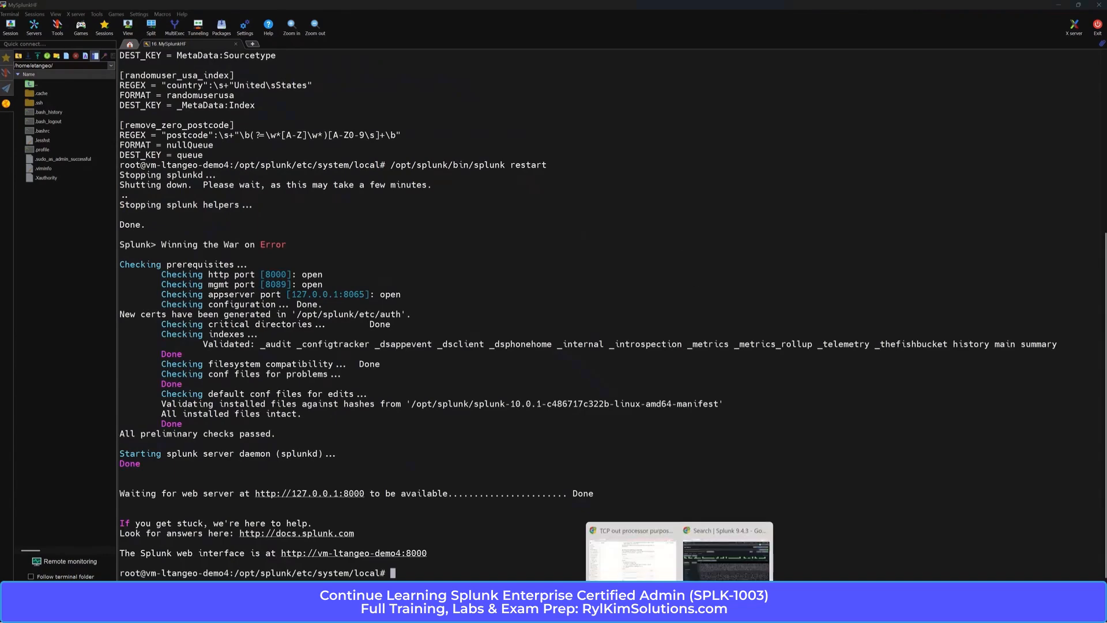
left_click(726, 555)
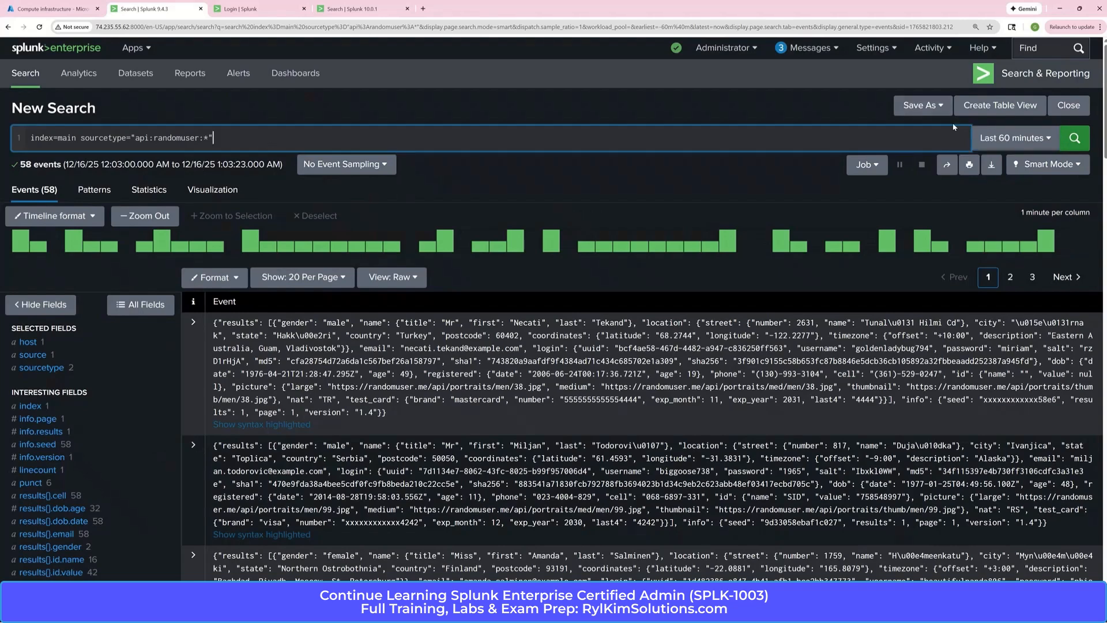
left_click(1075, 138)
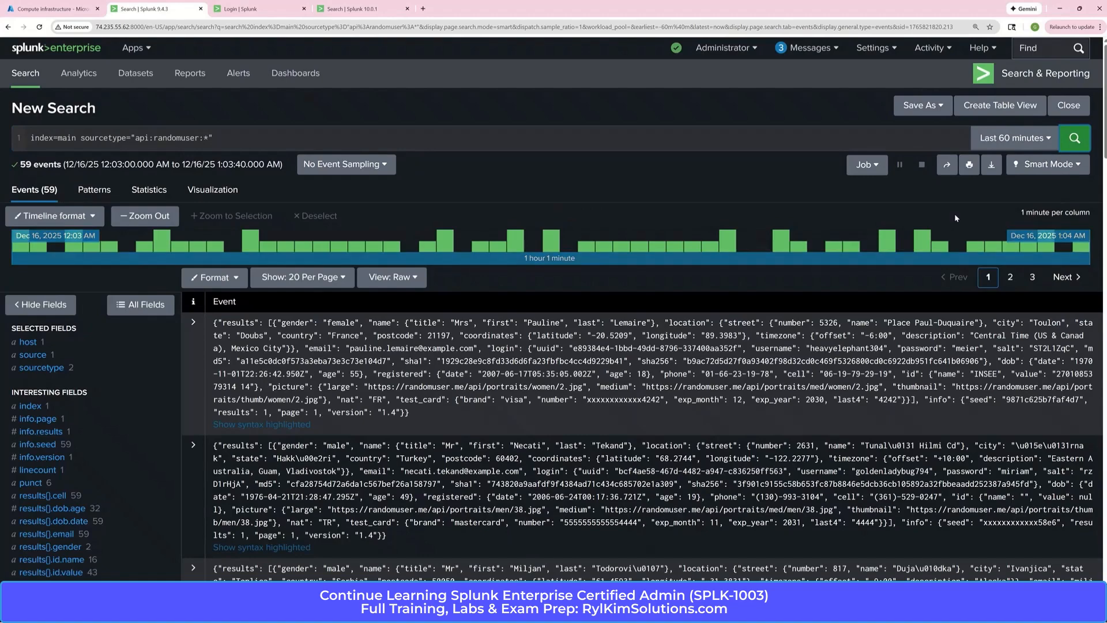
left_click(1049, 138)
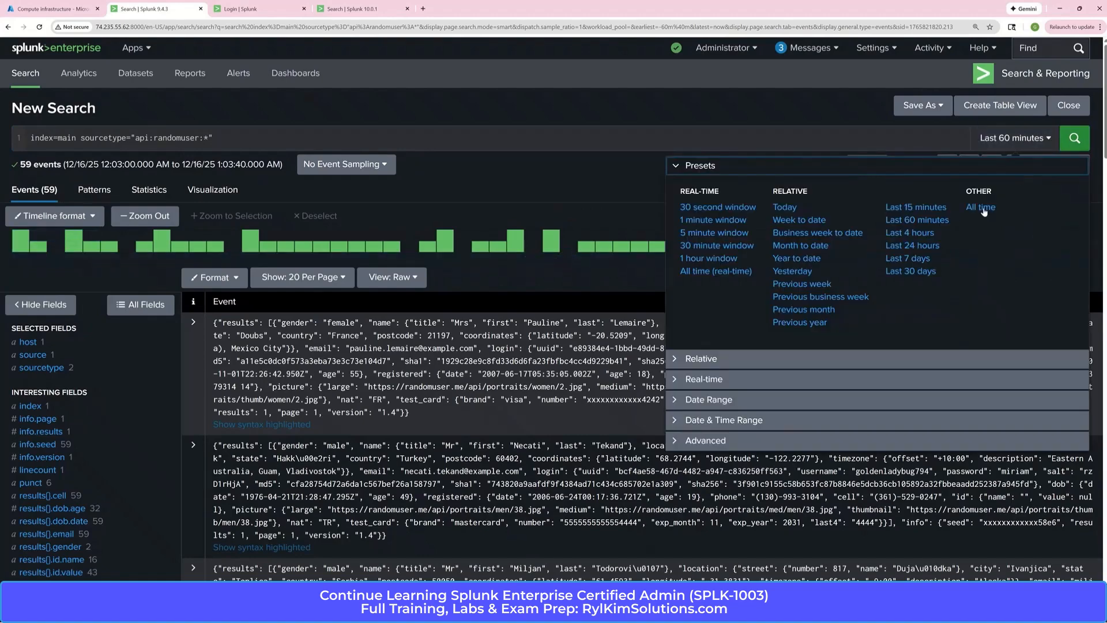
left_click(934, 207)
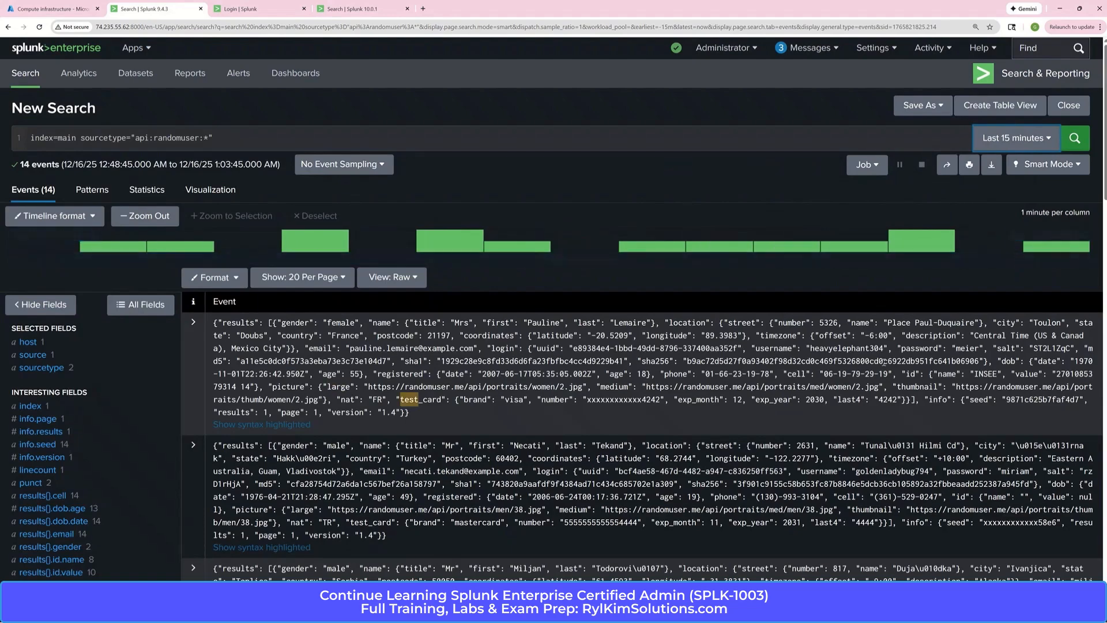
View the value summary of the results{}.location.postcode field and copy the field's name
scroll(1105, 143, "down", 5)
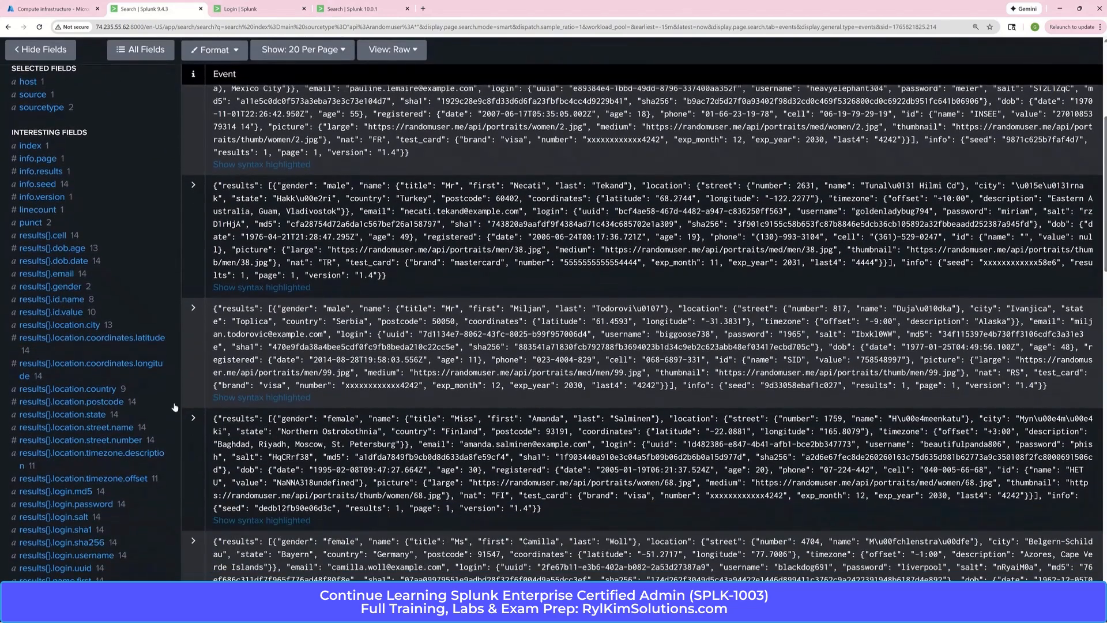
left_click(118, 404)
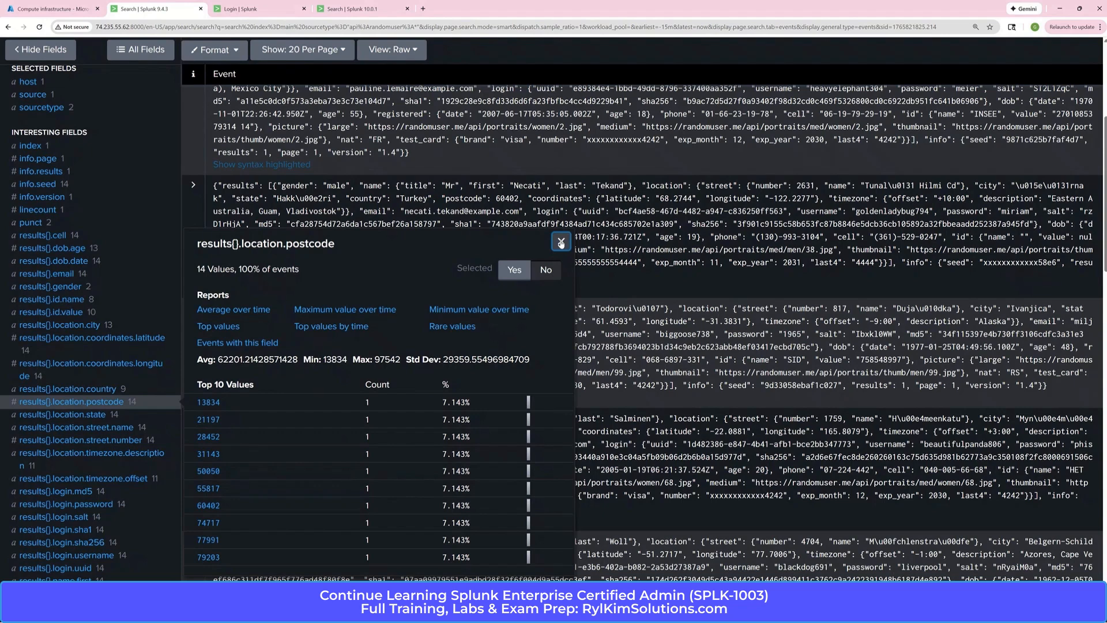
left_click_drag(336, 247, 197, 248)
right_click(258, 247)
left_click(288, 264)
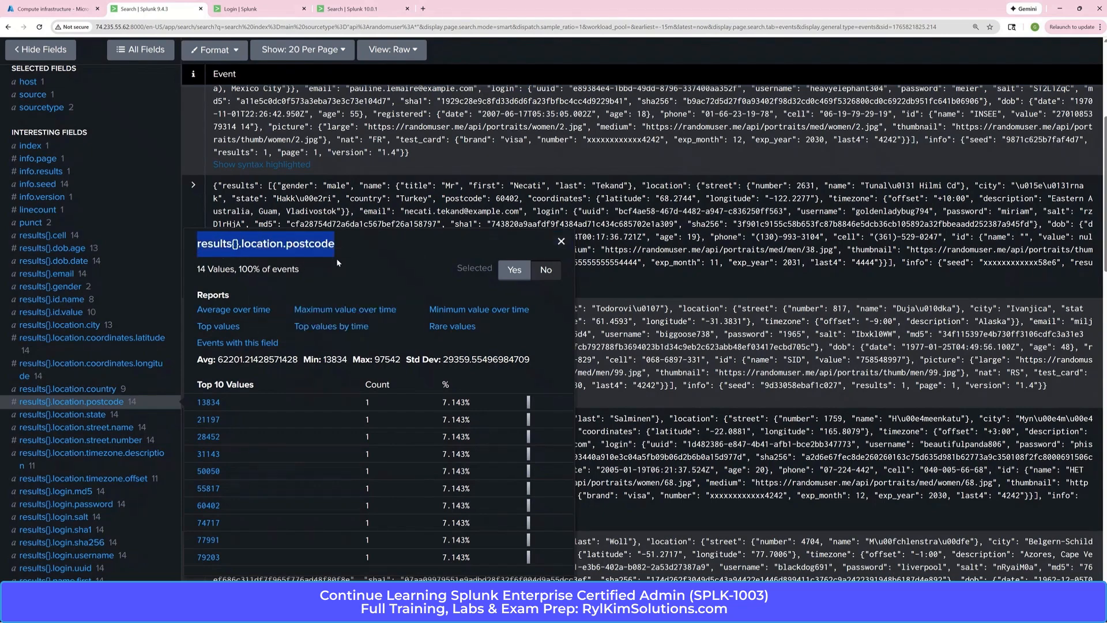
left_click(561, 241)
Add the line | top limit=0 results{}.location.postcode to the search and run it
scroll(859, 109, "up", 5)
left_click(297, 142)
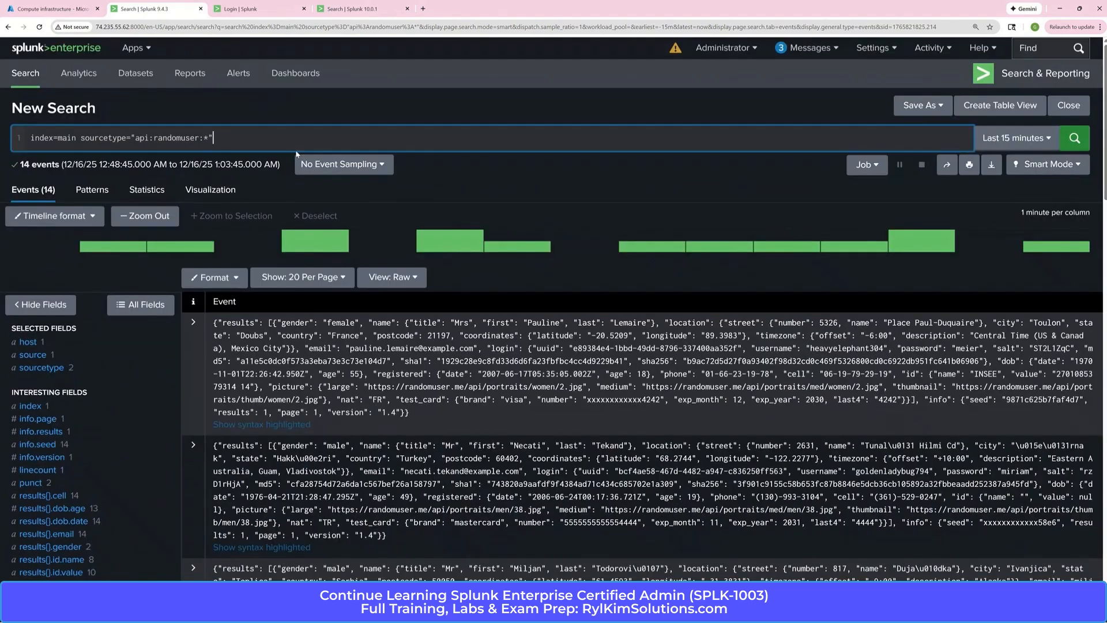
key("shift+Return")
type("| top lim")
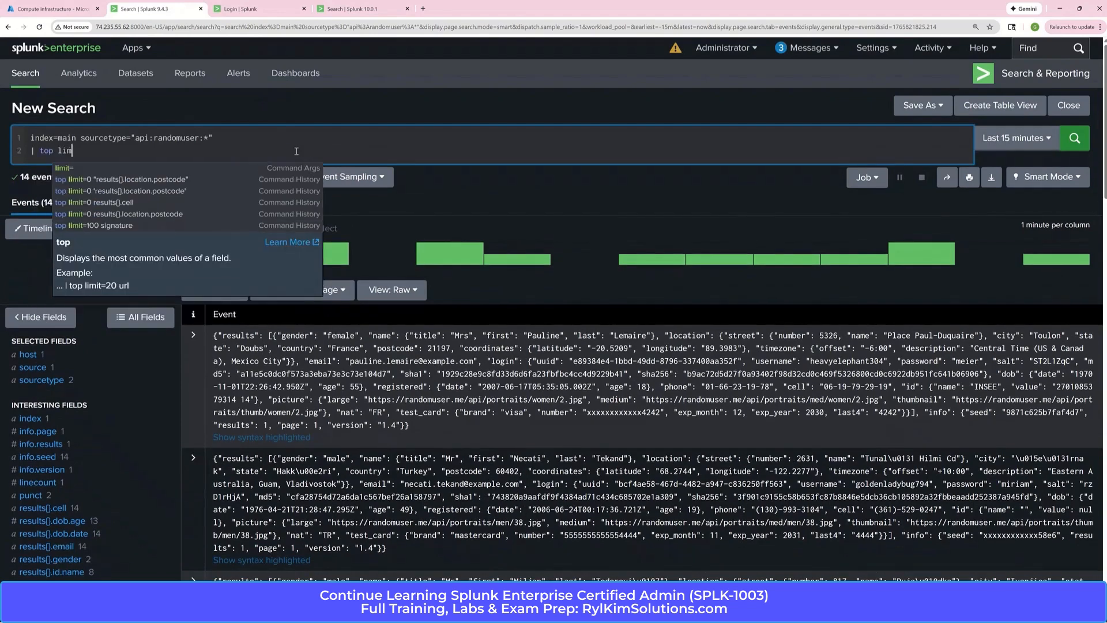
type("it=0 results{}.location.postcode")
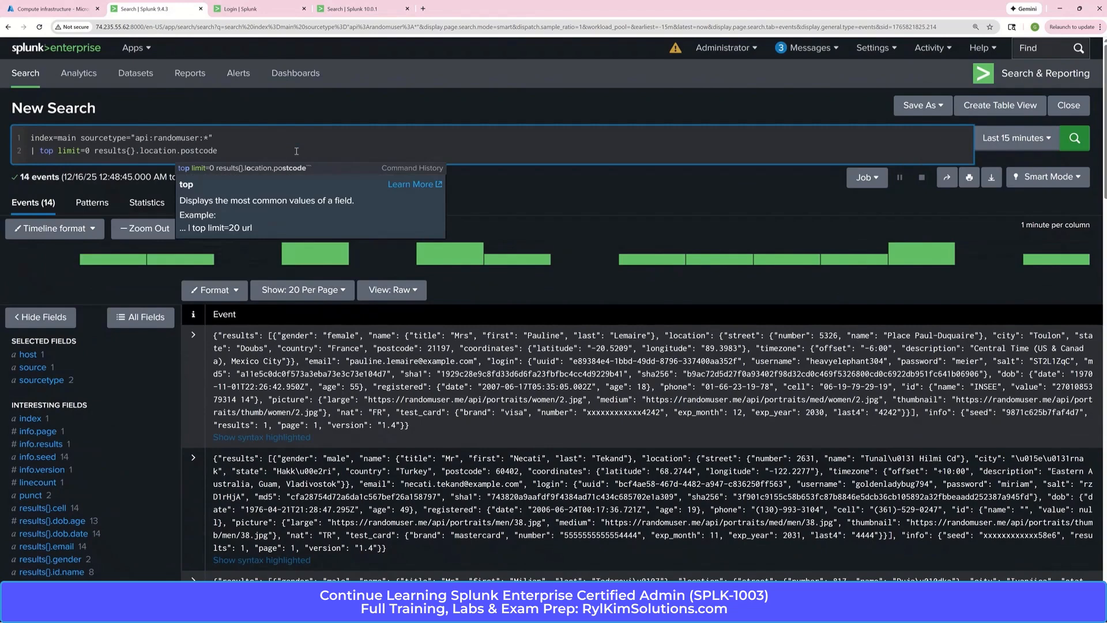
key("Return")
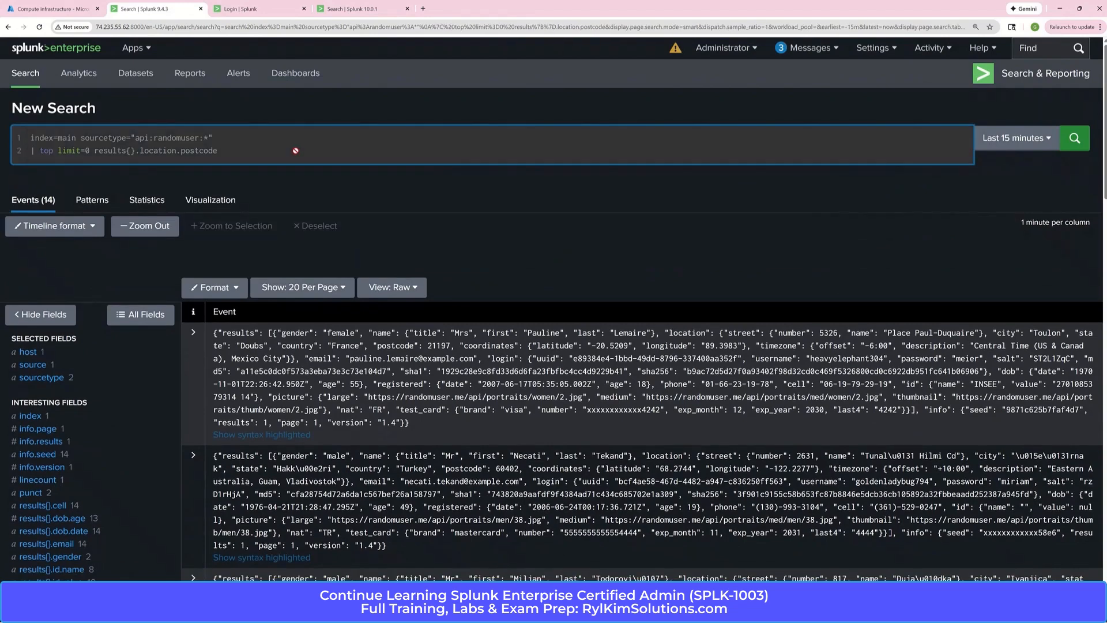